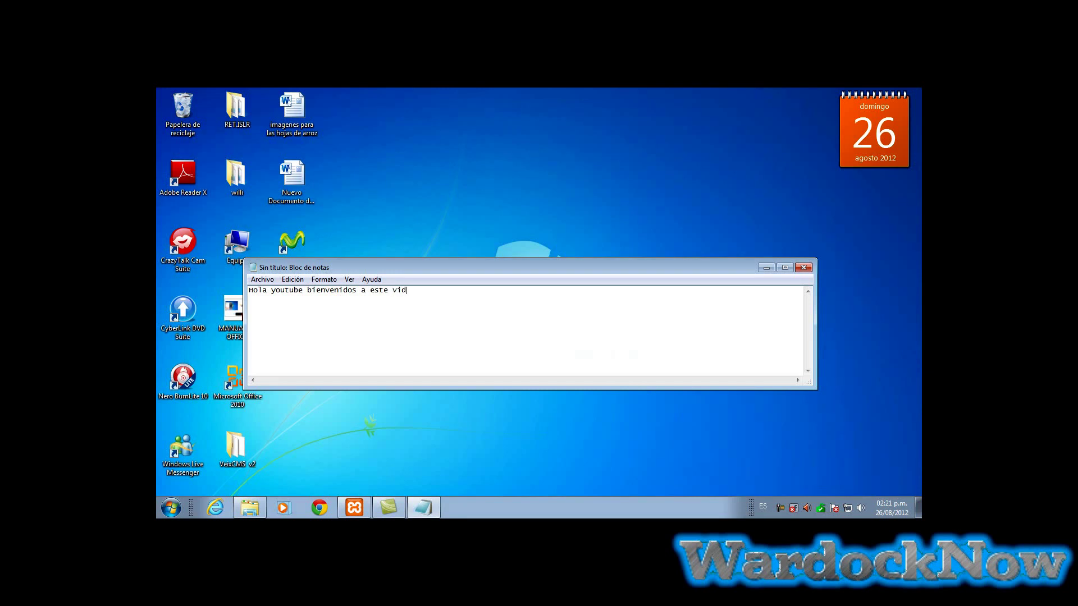
- Complete the note to read "Hola youtube bienvenidos a este video tutorial de como hacer un holo 2012 sin hamachi si tienes router claro..."
text(mo hacer un holo 2012)
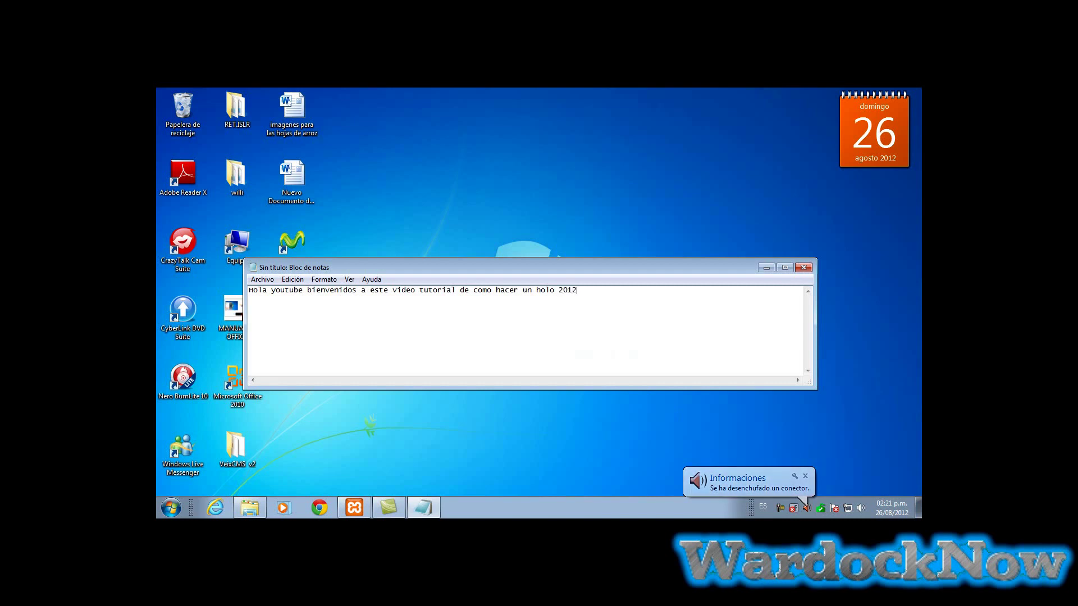
drag(638, 301, 249, 292)
click(583, 312)
text(sin)
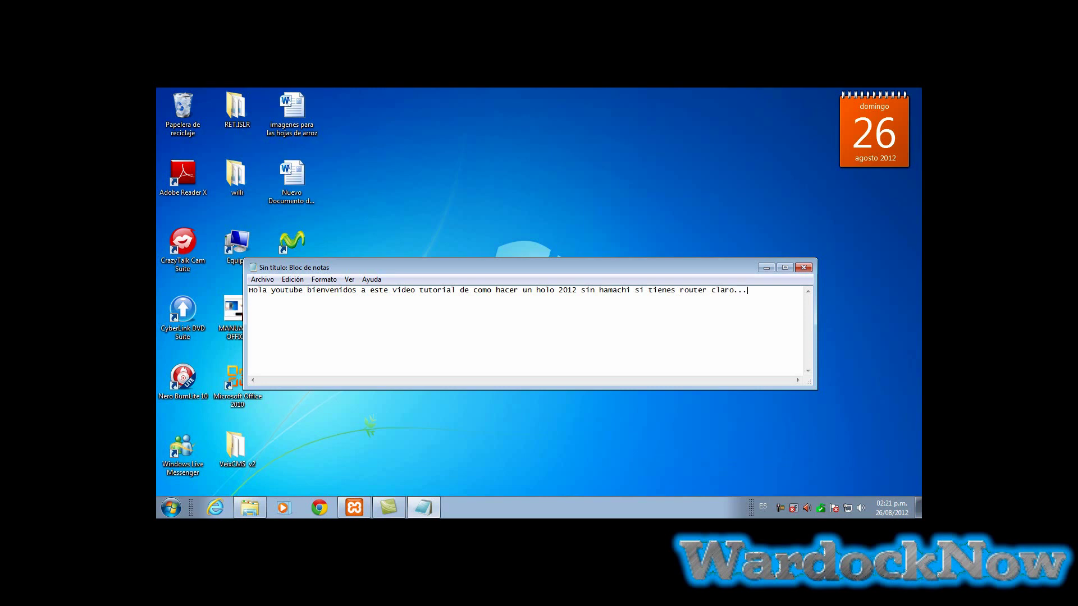
- Replace the note with "ok para empesar vamos a descargar el pack que se encuebtra abajo del video ok"
drag(773, 298, 158, 313)
key(Delete)
text(ok para empesar)
drag(249, 290, 356, 287)
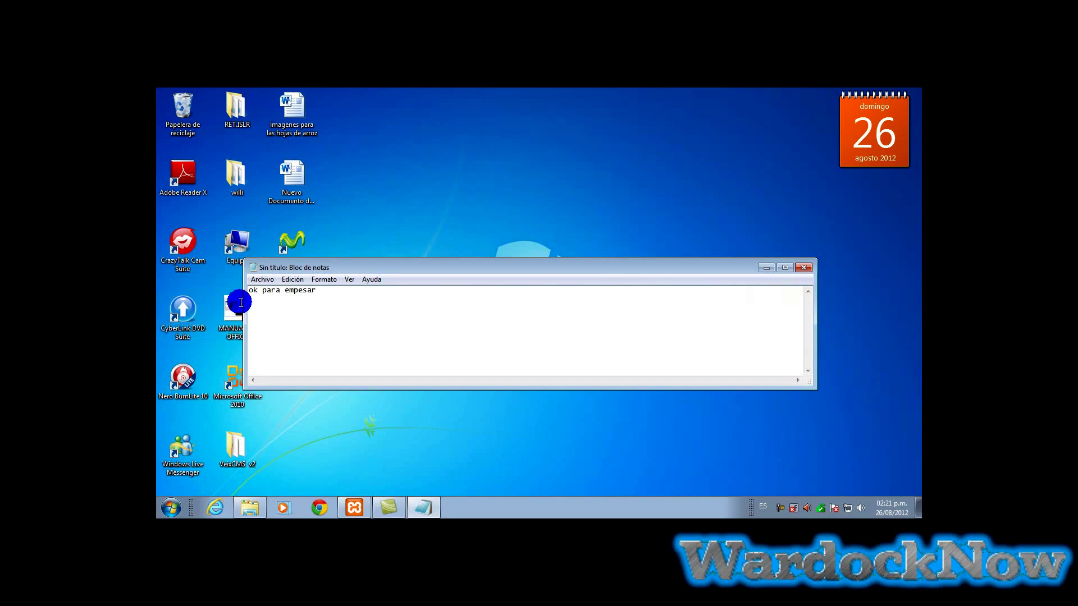
click(359, 285)
text(vamos a descargar el pack que)
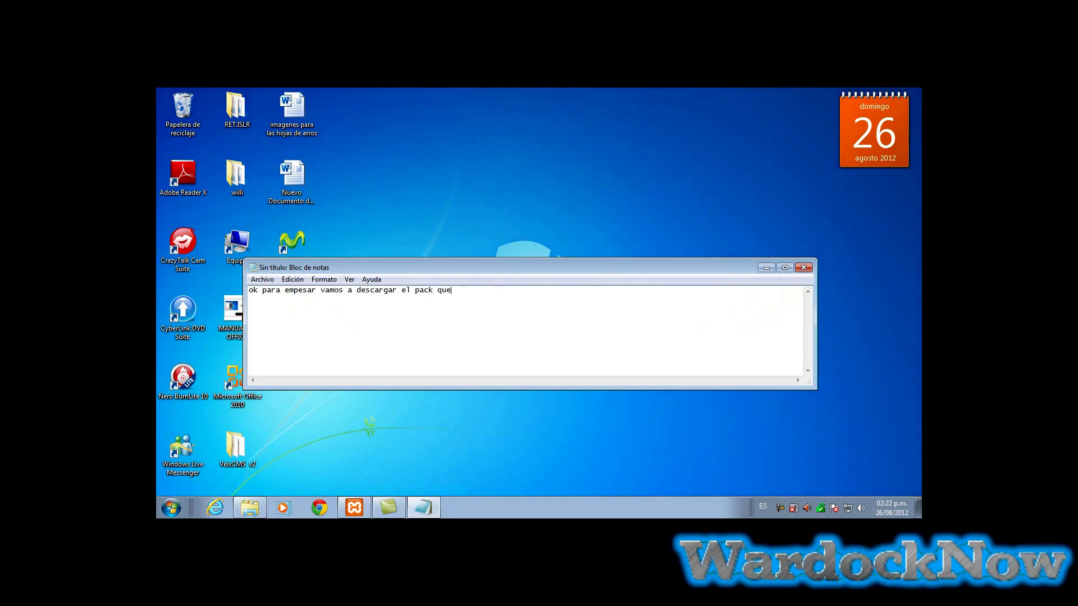
text(a abajo del video)
key(ctrl+e)
click(613, 305)
text(ok)
- Replace the note with "para no quitarnos timpo hagan lo mismo queyo okey"
key(ctrl+e)
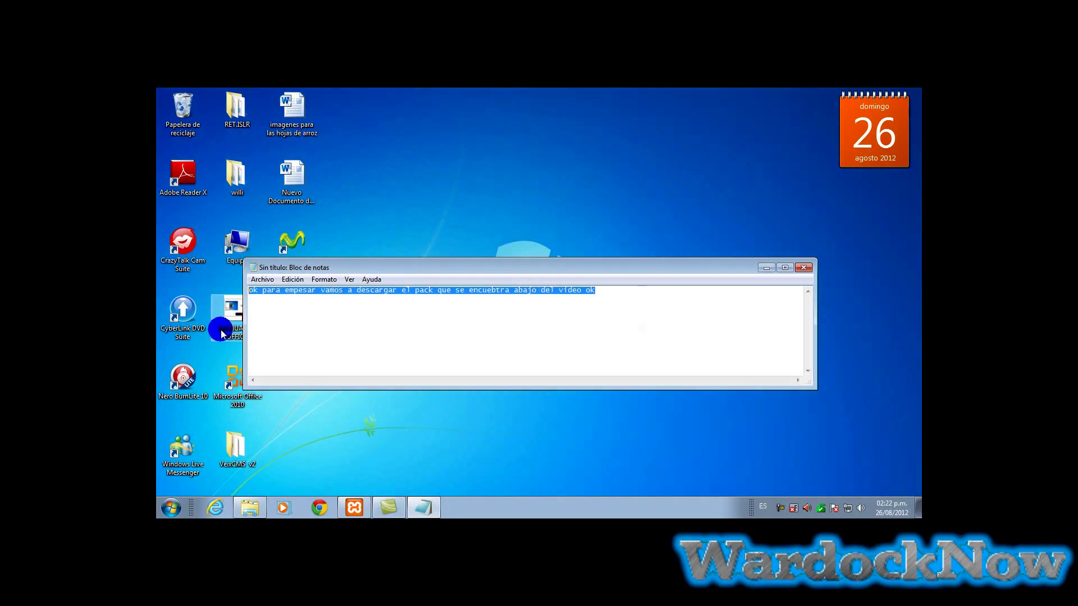
text(pa)
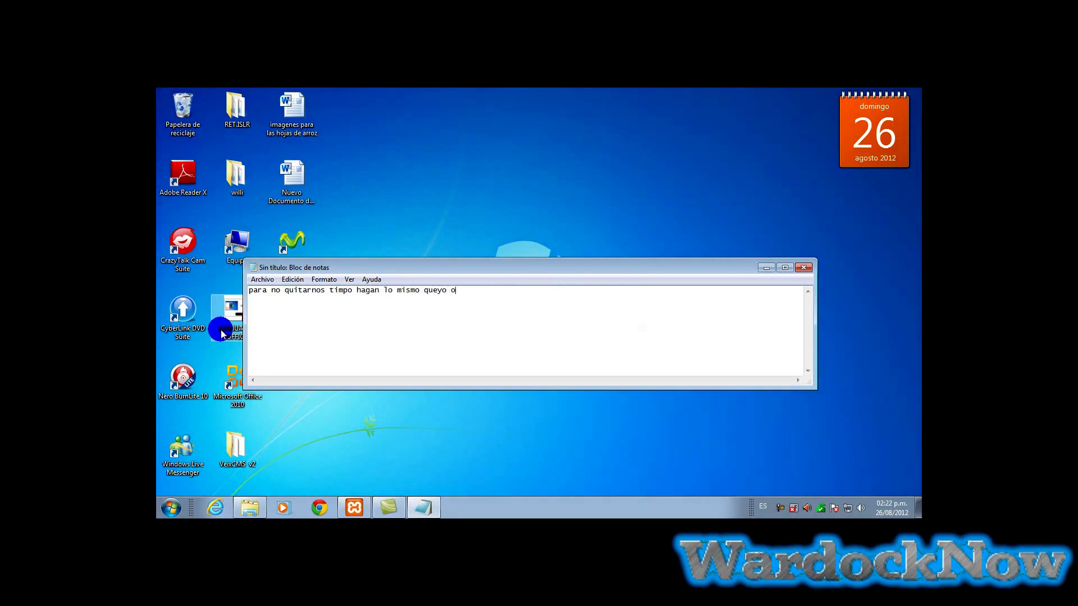
text(y)
key(ctrl+a)
click(517, 313)
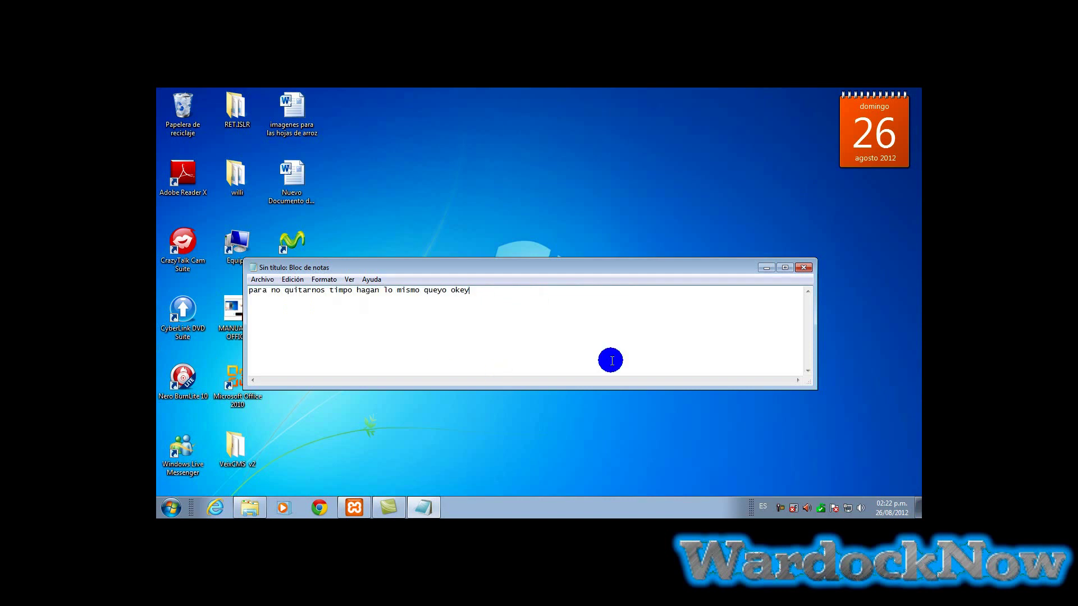
- Replace the note with "bueno yo tengo todos los puertos abierto,,, vean el video de como abrir puertos que esta en mi canal" and close it unsaved
key(ctrl+a)
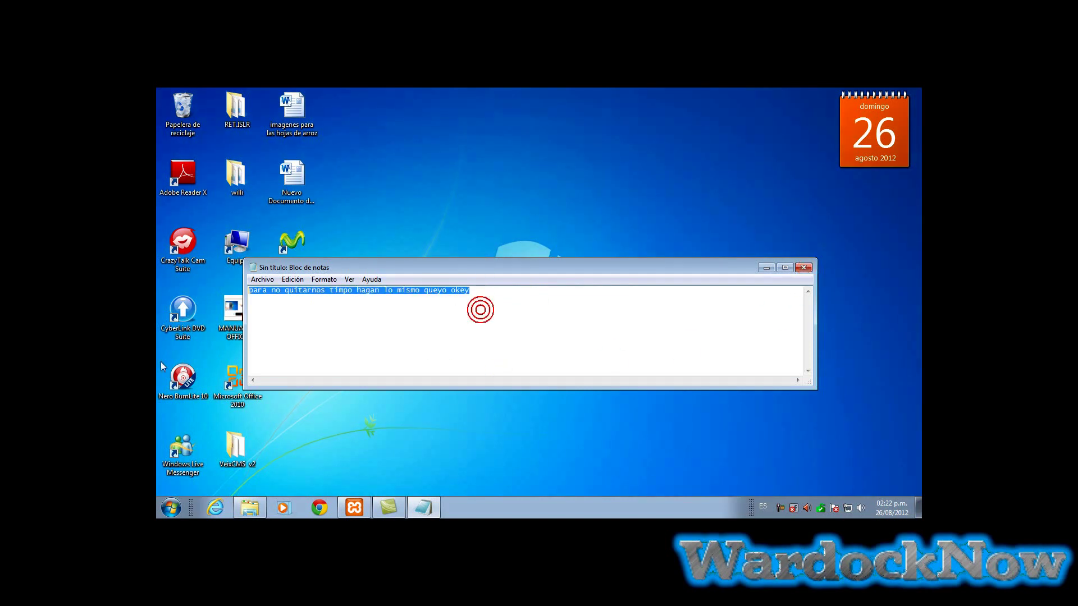
text(b)
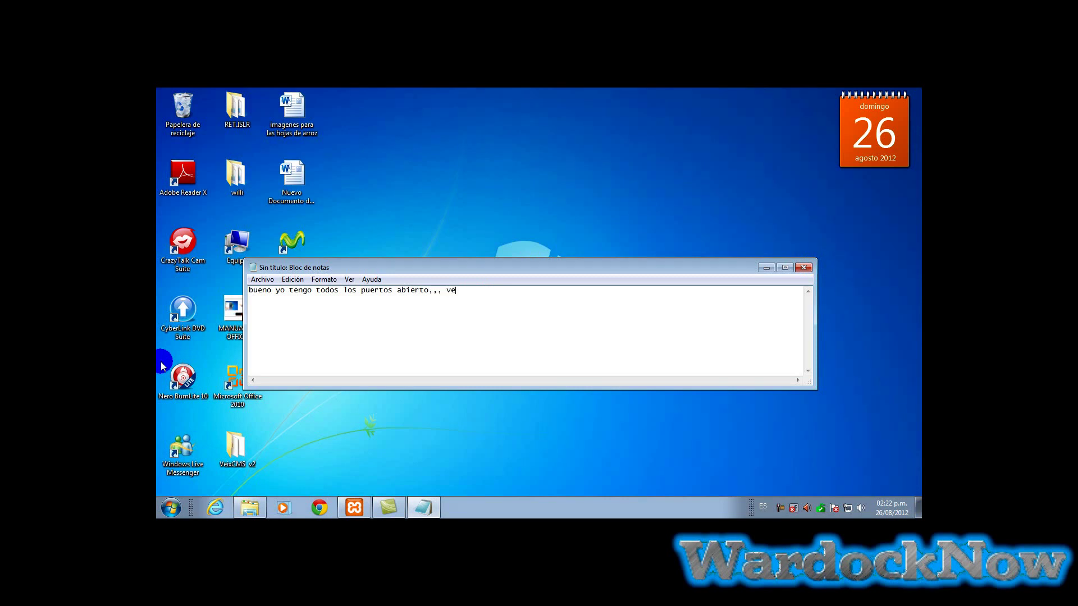
text(de como abrir puertos que esta en mi canal.)
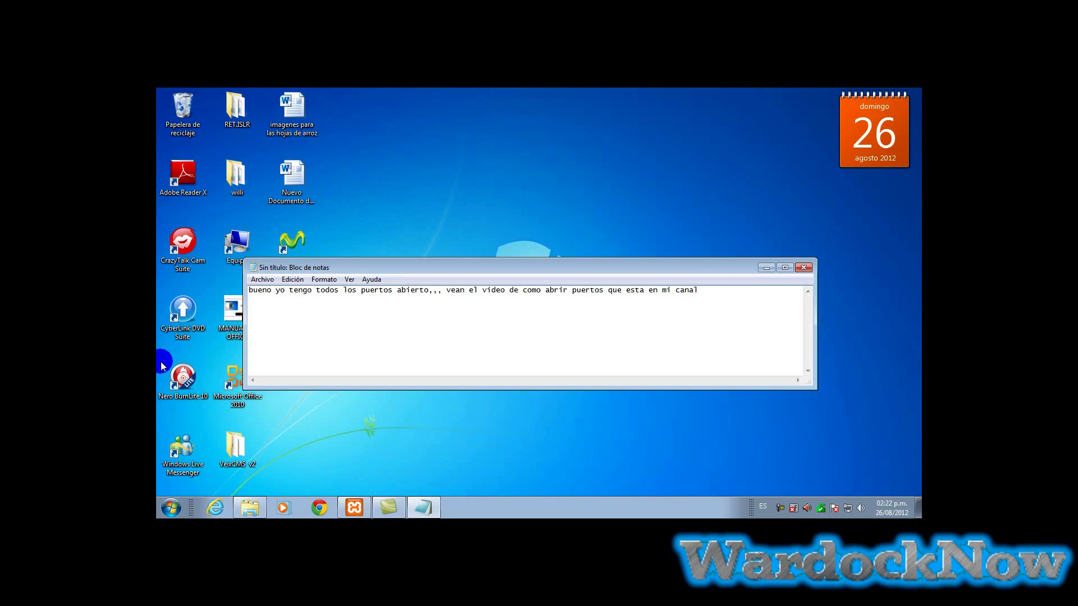
click(803, 268)
click(547, 304)
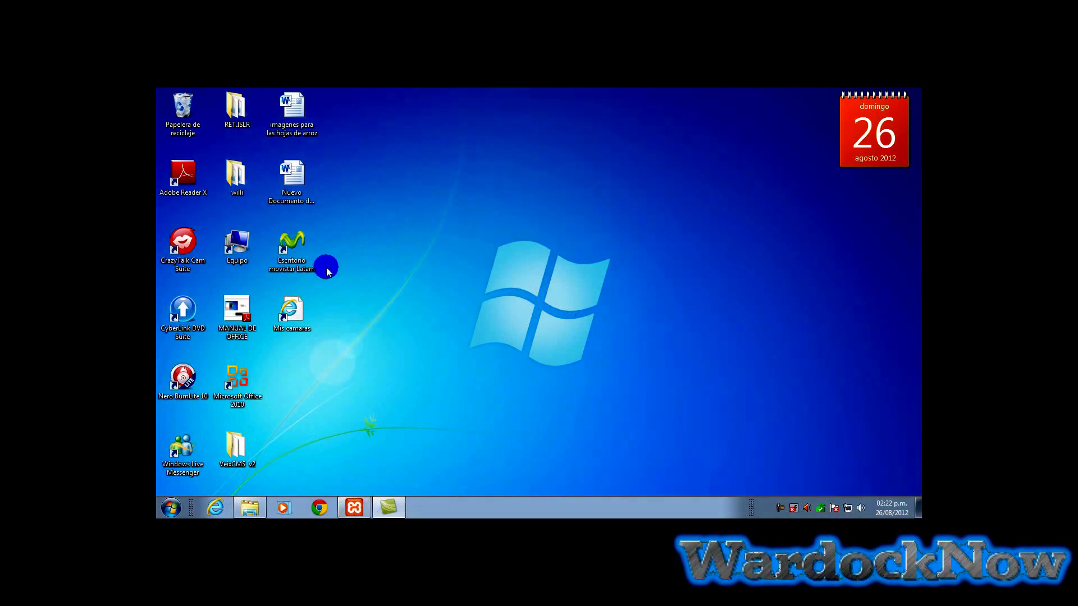
- Move the VeixCMS v2 folder to the middle of the desktop and examine the XAMPP installer file inside it
drag(237, 464, 478, 269)
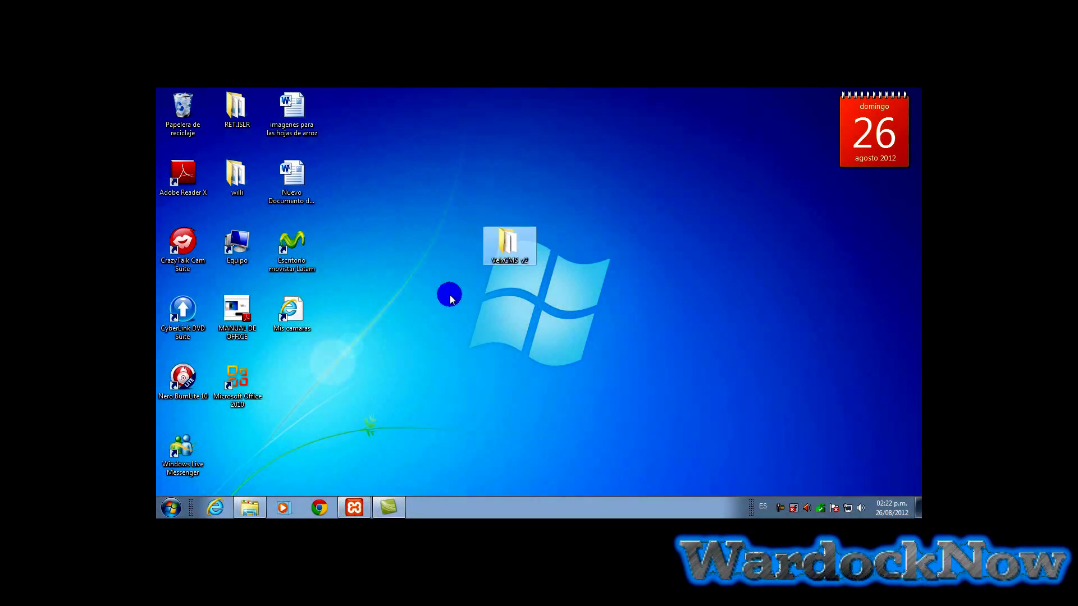
click(507, 246)
double_click(506, 246)
drag(572, 97, 503, 121)
click(446, 344)
drag(425, 342, 386, 243)
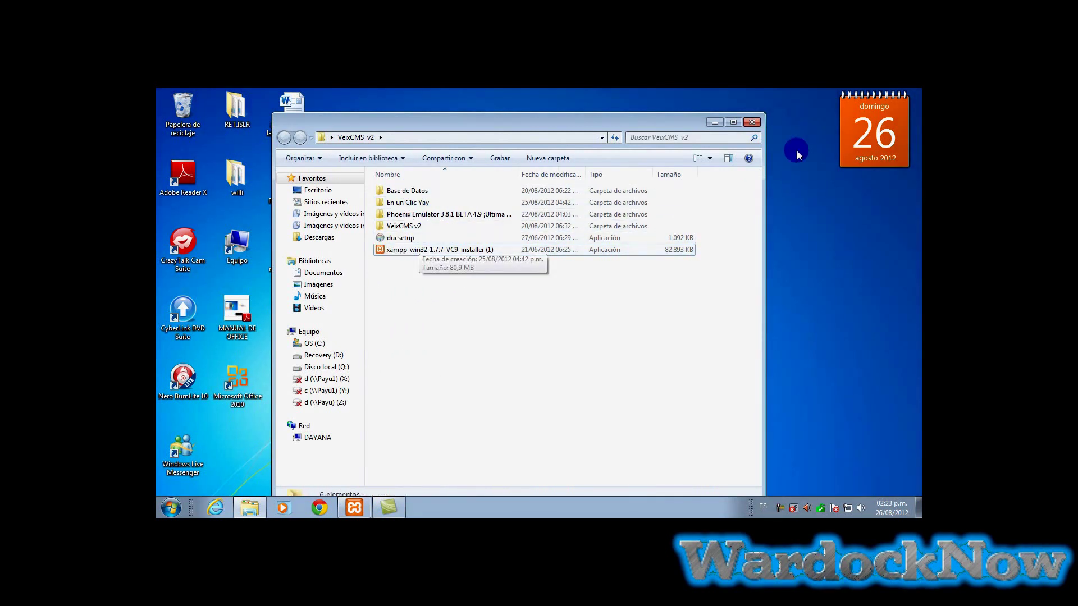
click(753, 121)
- Install XAMPP 1.7.7 in the default c:\xampp folder, with Apache and MySQL set up as services
click(354, 508)
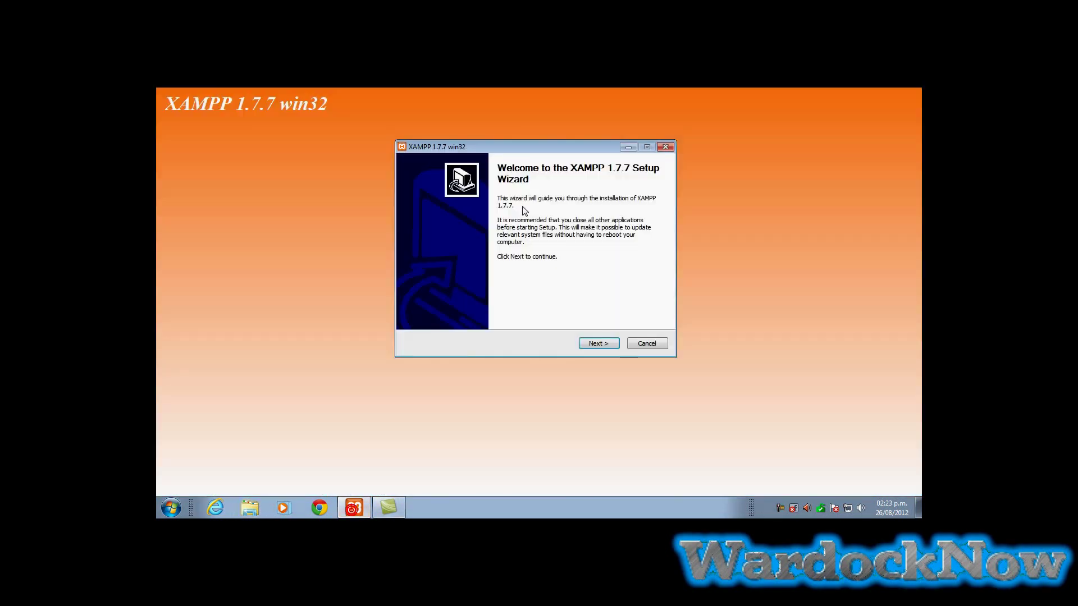
click(597, 343)
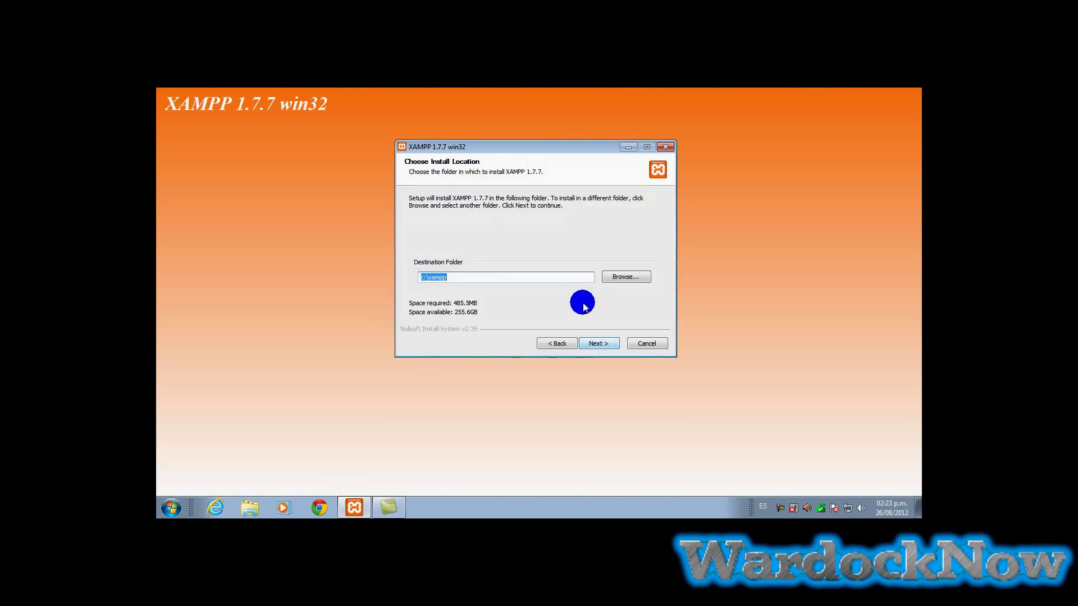
click(600, 343)
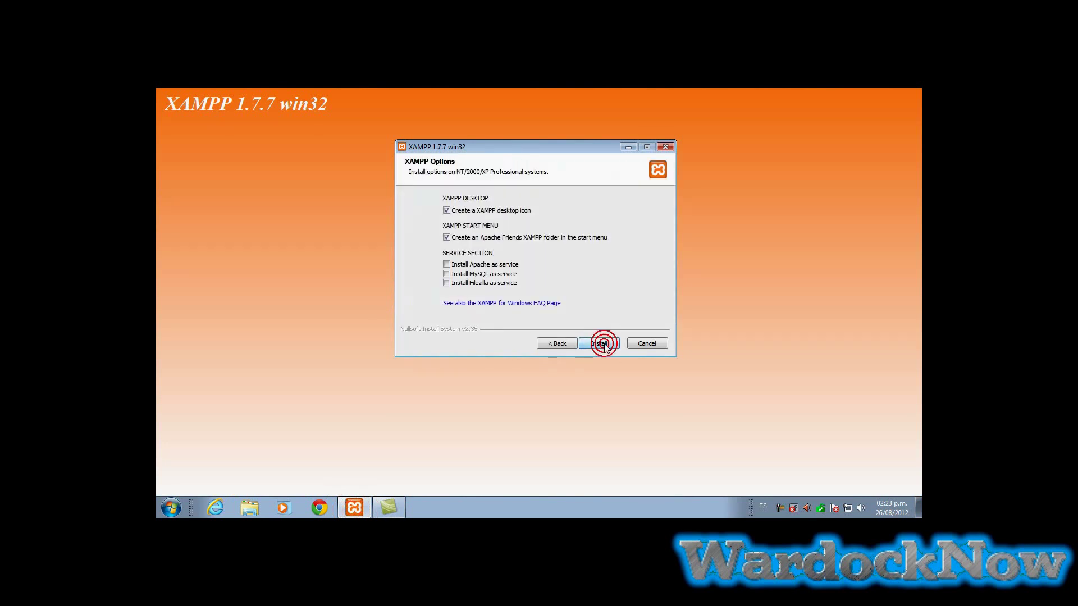
click(447, 264)
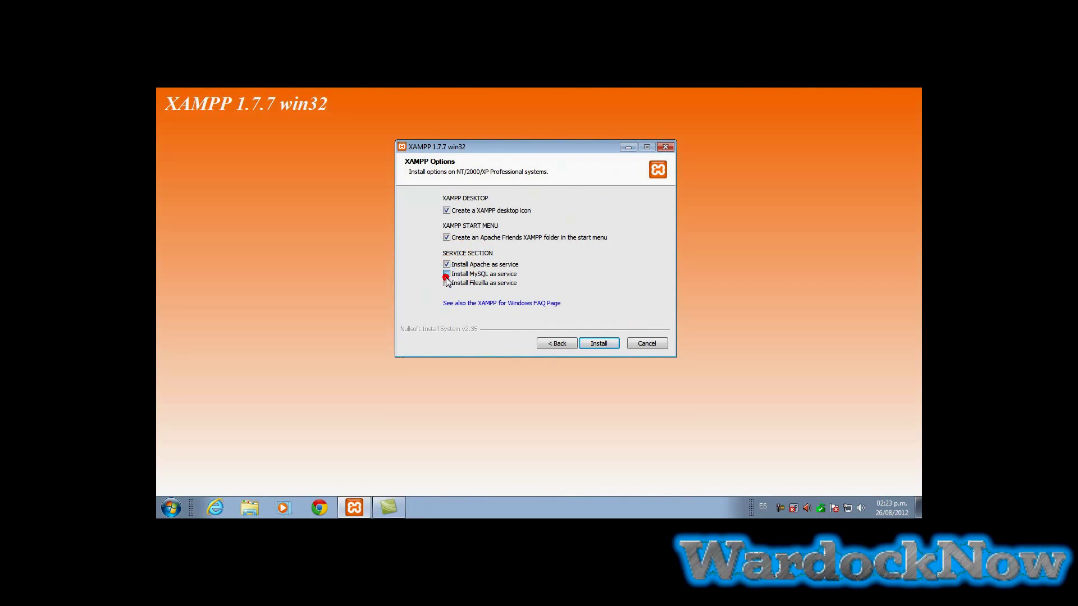
click(598, 344)
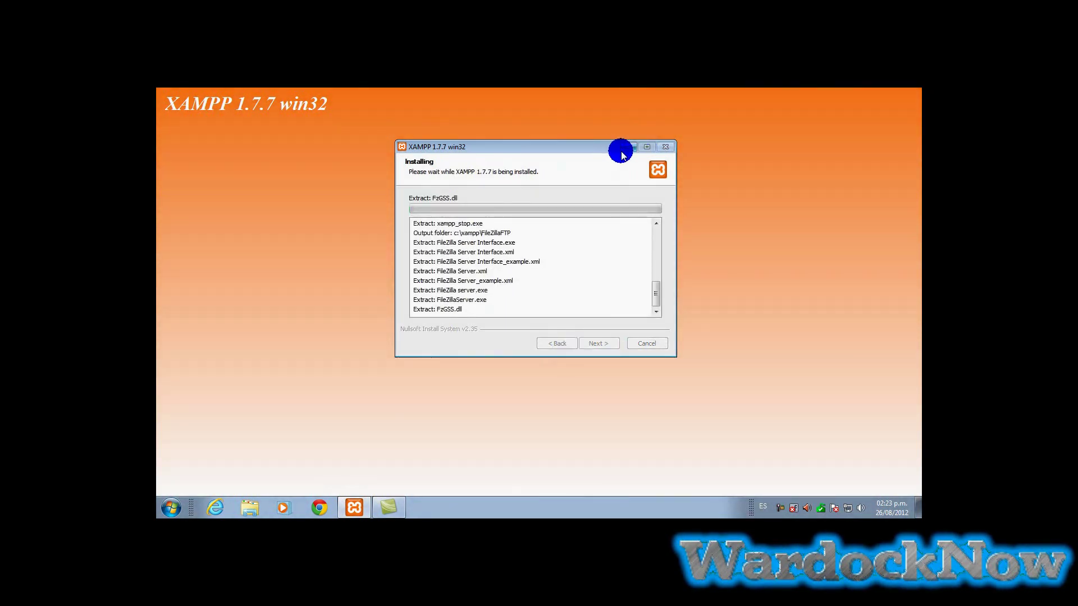
click(627, 148)
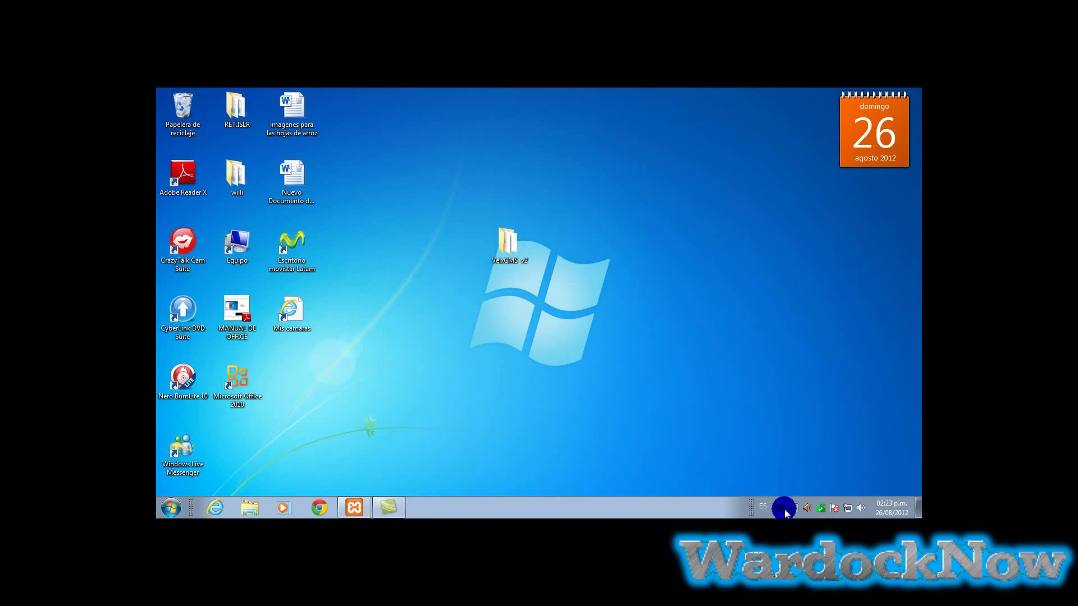
- Finish the XAMPP setup wizard, including the service installation, and start the XAMPP Control Panel
click(786, 508)
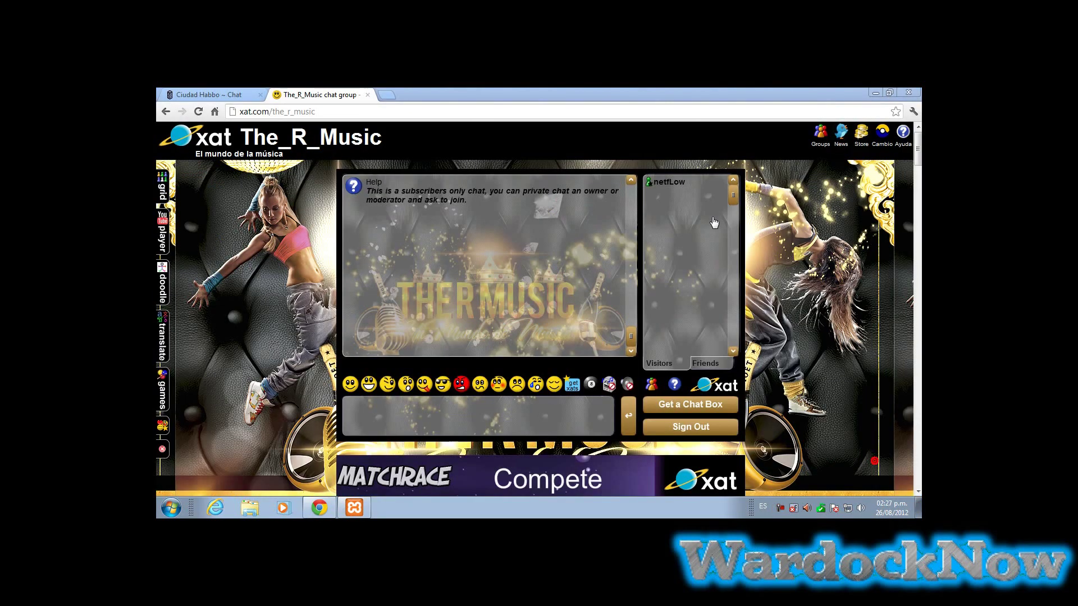
click(875, 93)
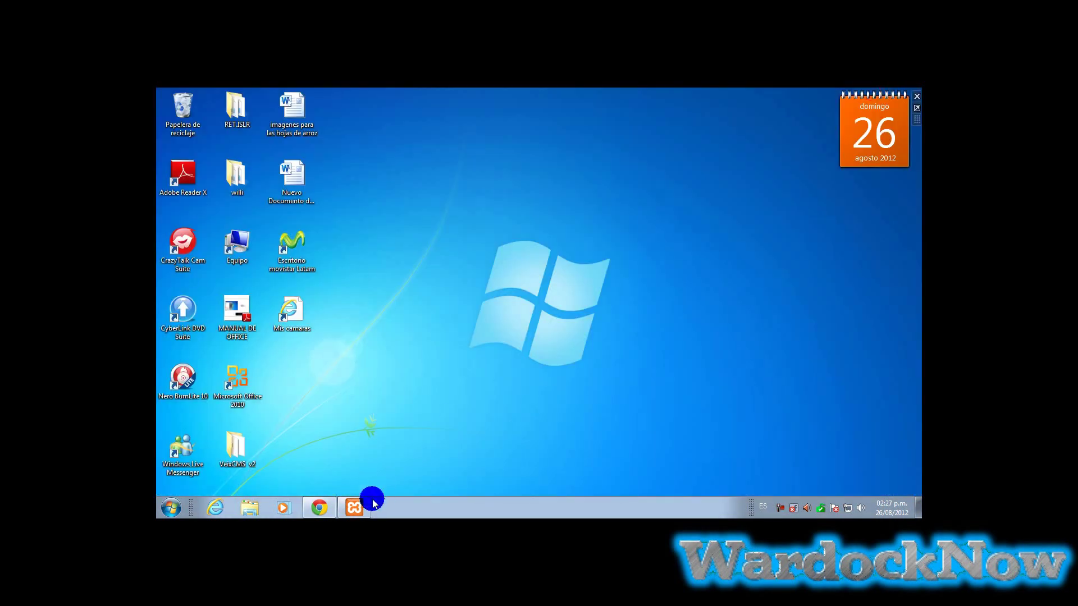
mouse_move(360, 511)
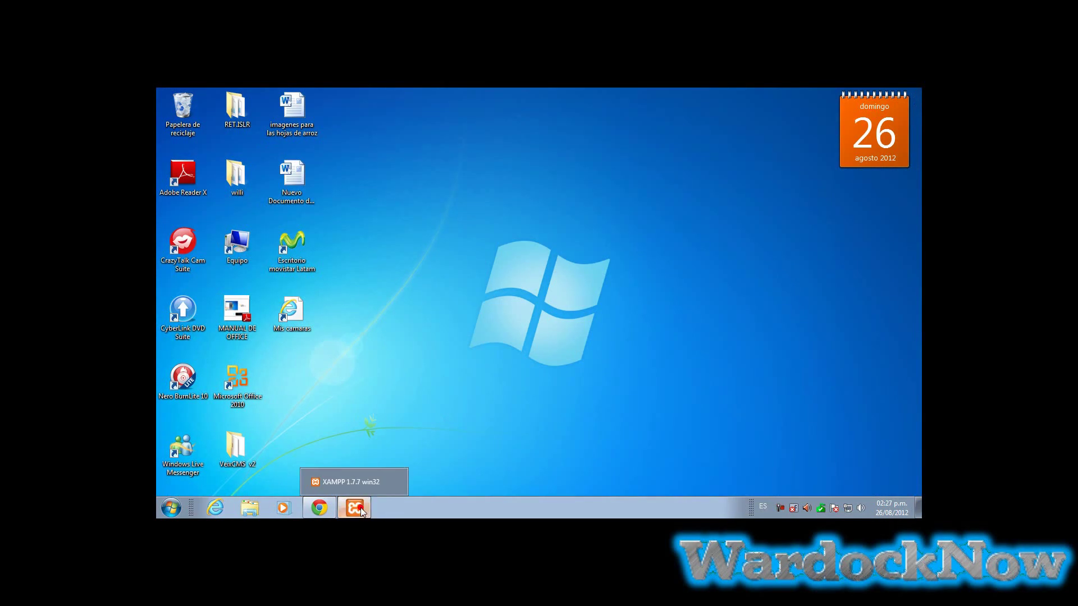
click(360, 508)
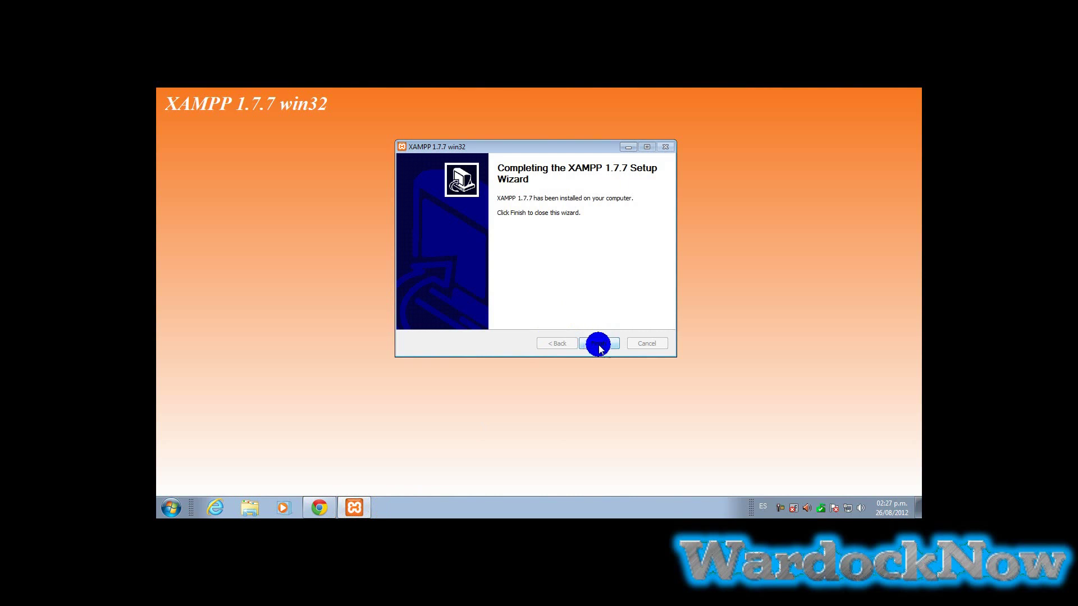
click(599, 344)
click(597, 403)
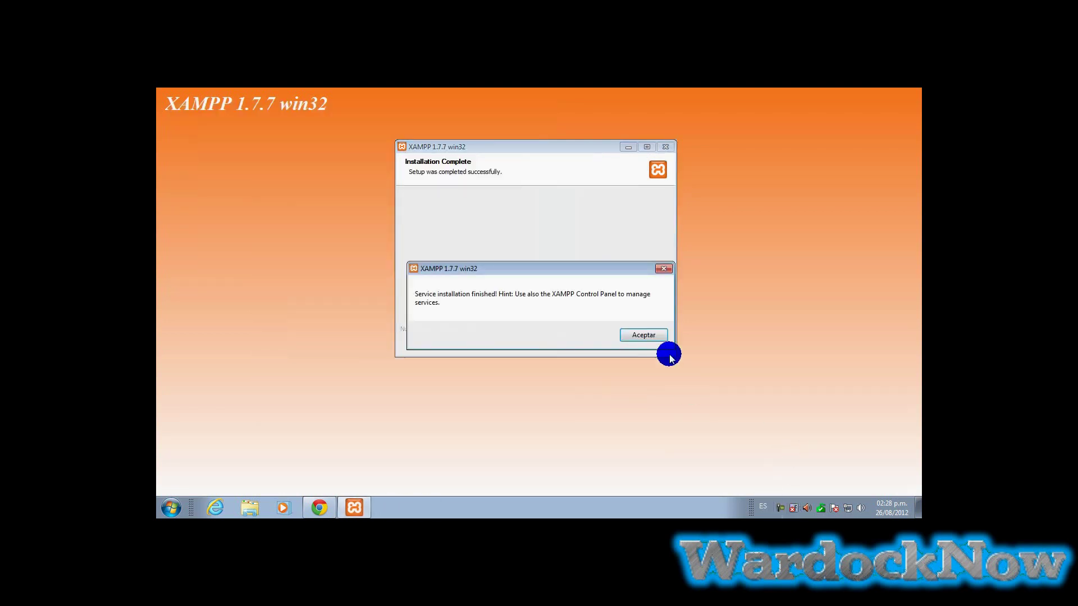
click(644, 334)
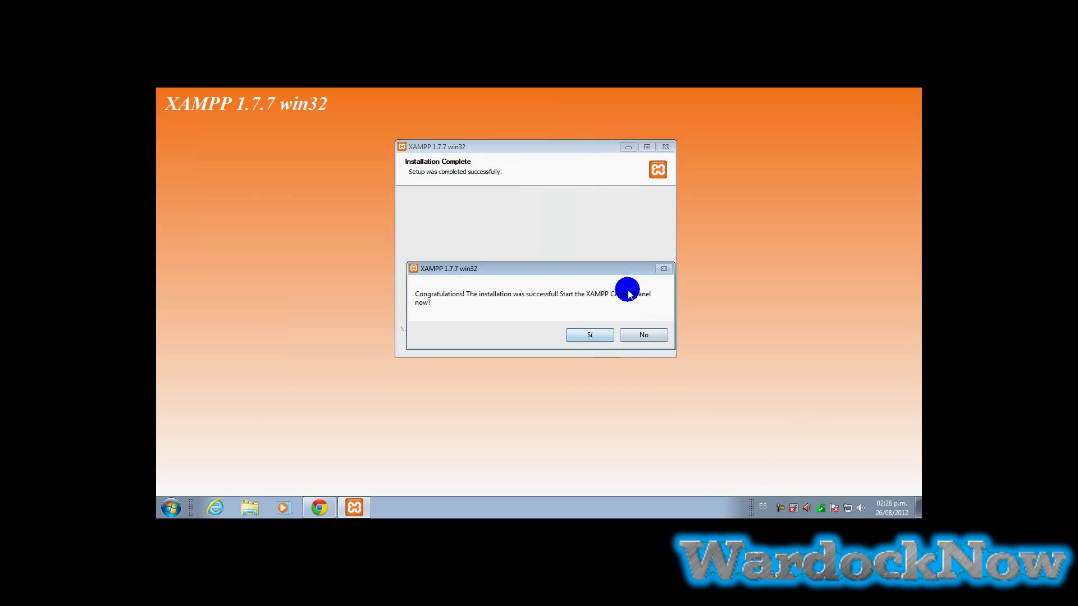
click(587, 335)
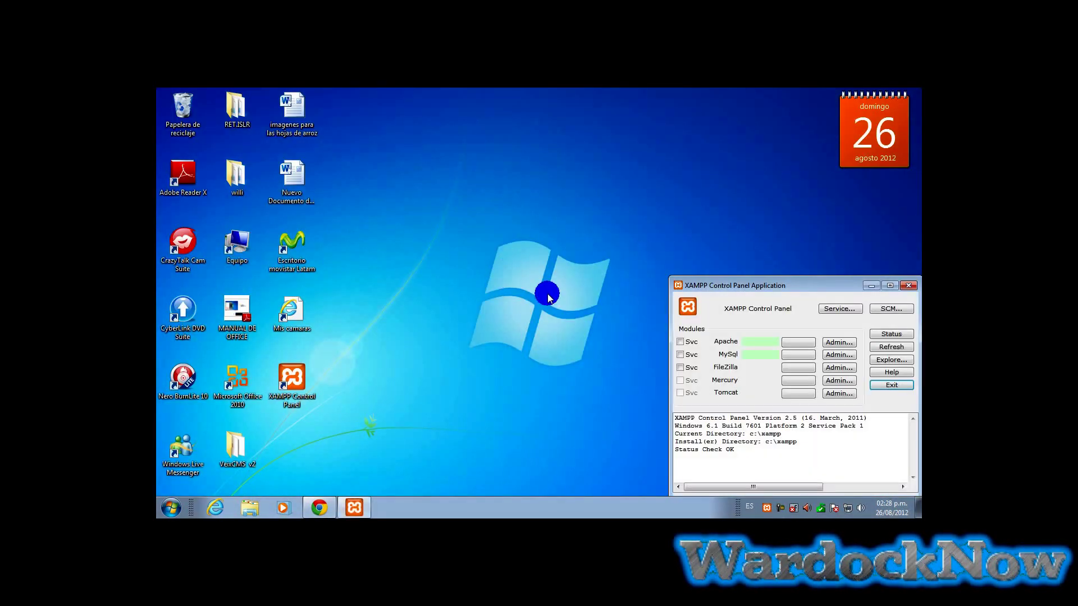
click(874, 288)
- Open the VeixCMS v2 folder from the desktop and launch the ducsetup installer in it
drag(236, 446, 493, 260)
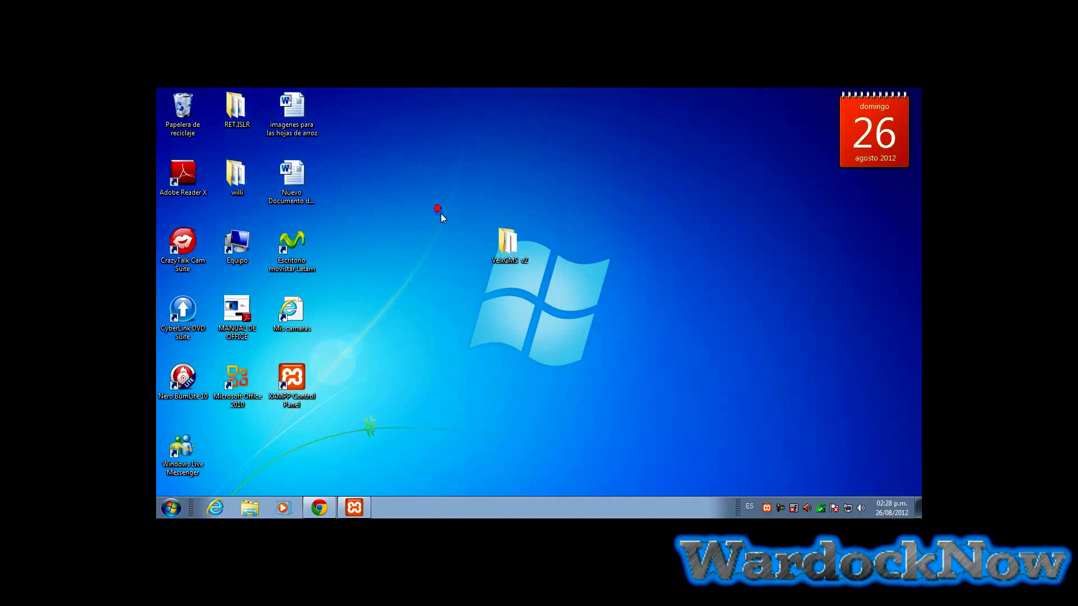
drag(437, 208, 549, 280)
double_click(510, 256)
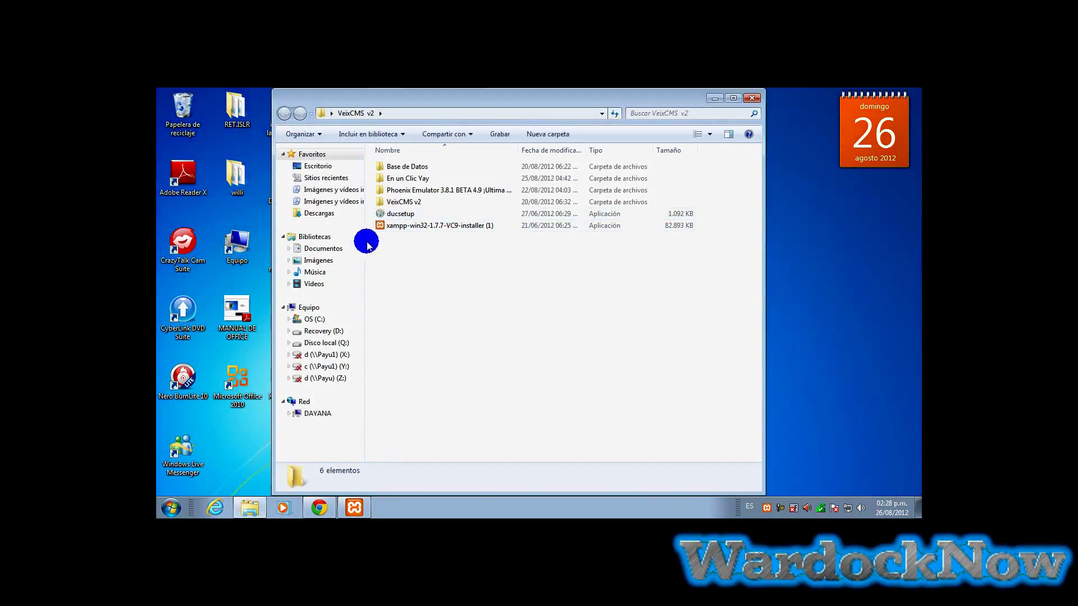
click(403, 216)
double_click(403, 215)
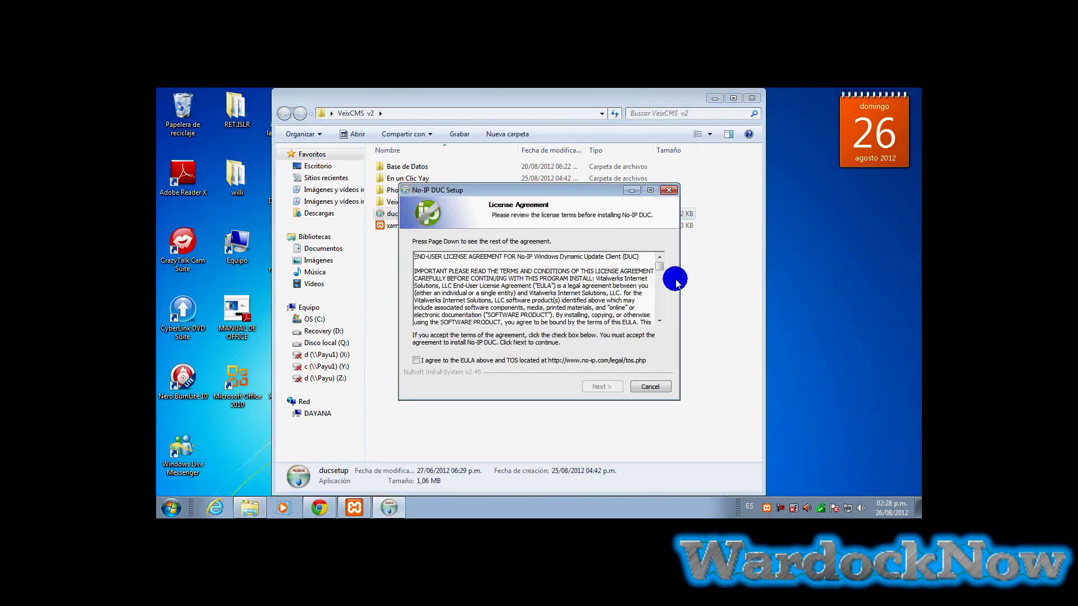
- Accept the No-IP DUC licence and install the program in C:\Program Files\No-IP with the No-IP DUC Start menu folder
click(416, 360)
click(601, 387)
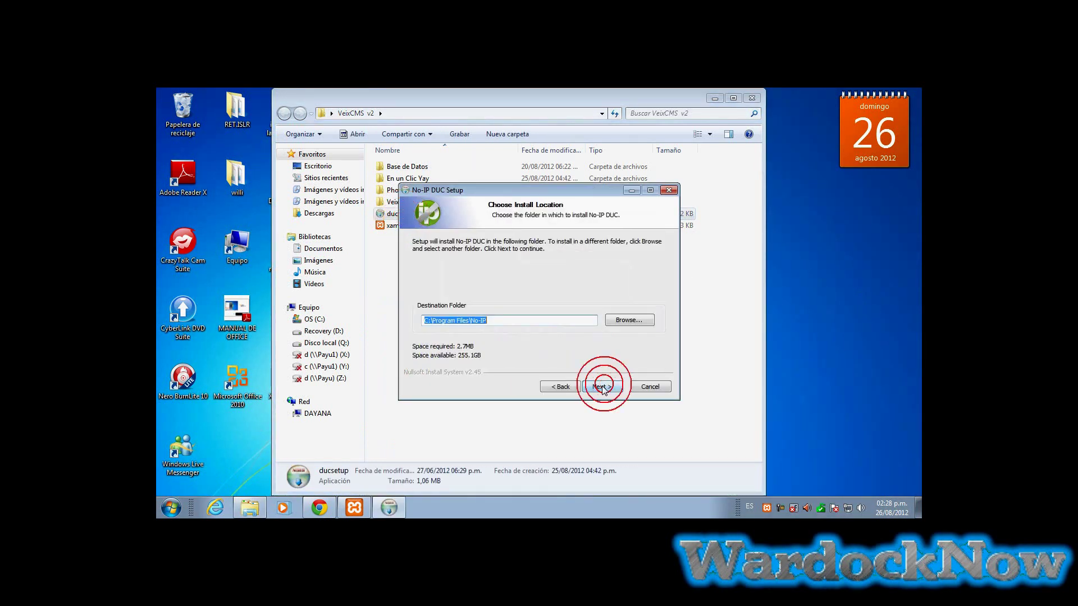
click(601, 386)
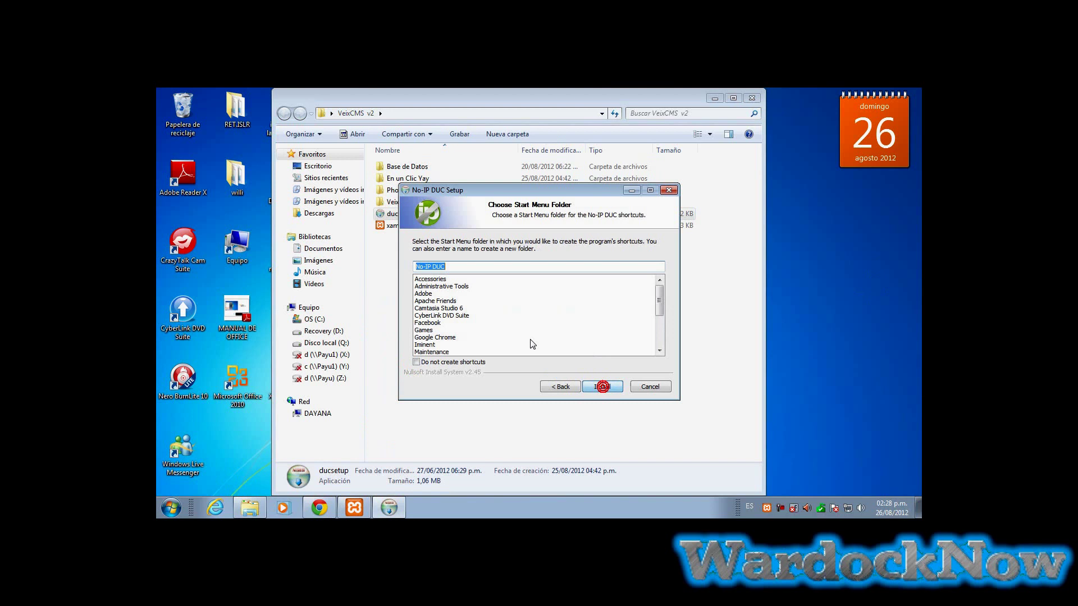
click(598, 386)
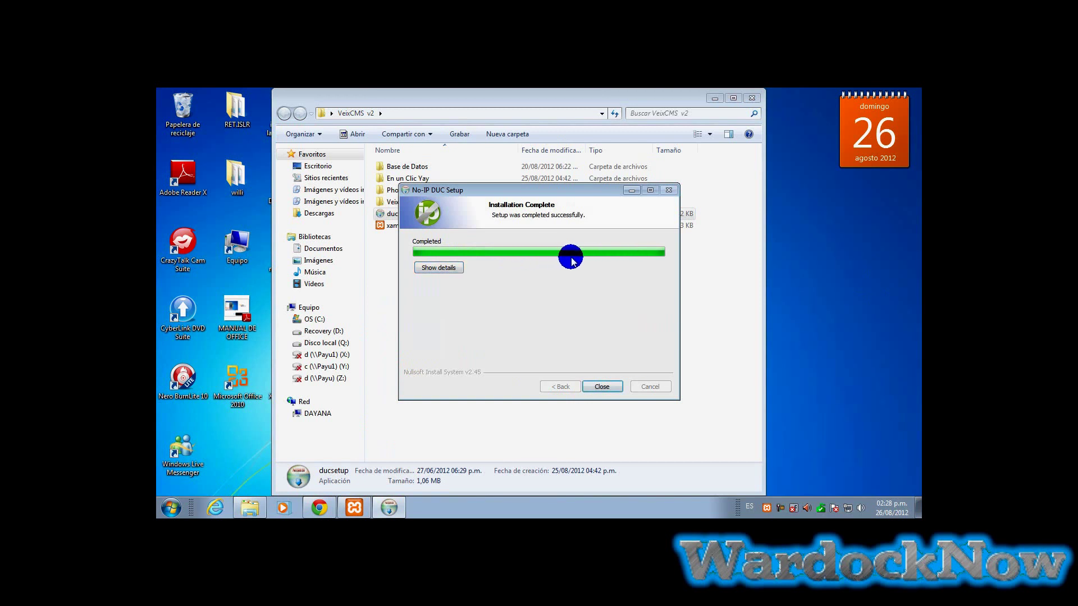
click(604, 386)
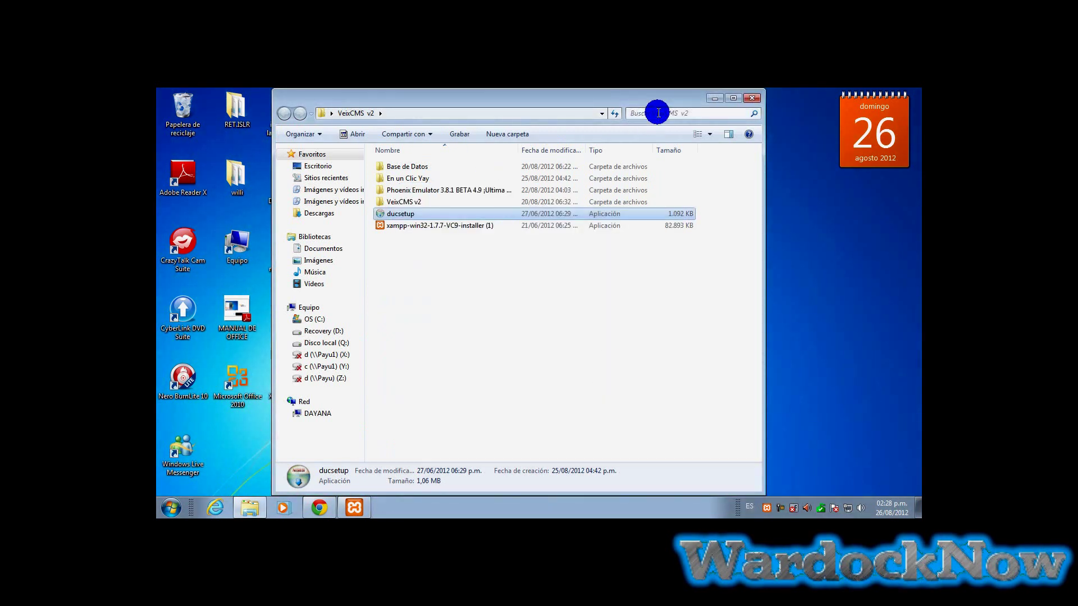
- Close the VeixCMS v2 window and return its folder to the other icons on the desktop
click(752, 98)
click(517, 228)
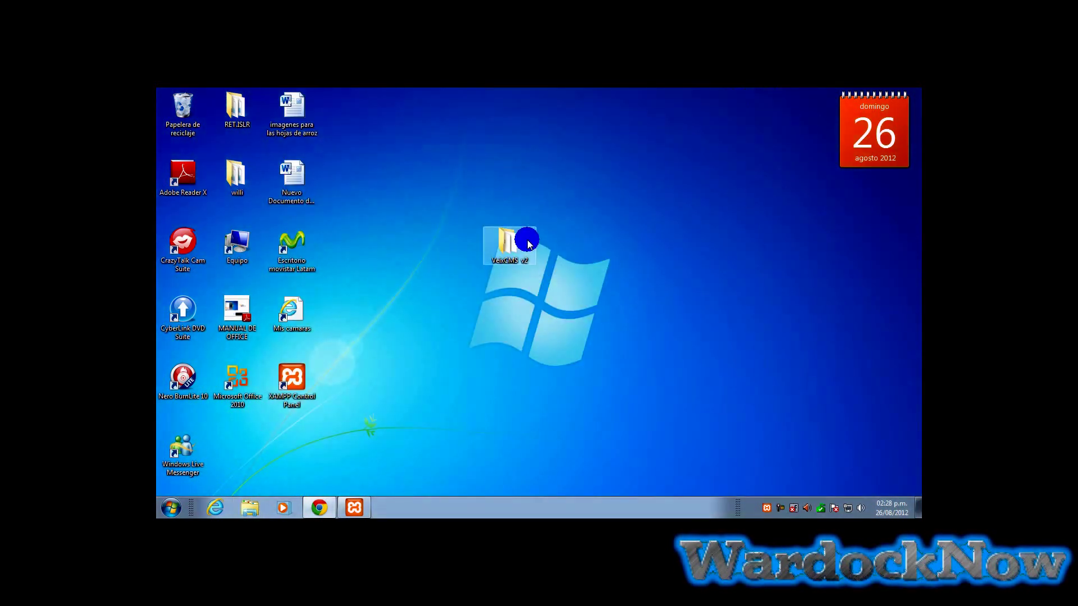
drag(293, 470, 277, 450)
drag(501, 359, 430, 427)
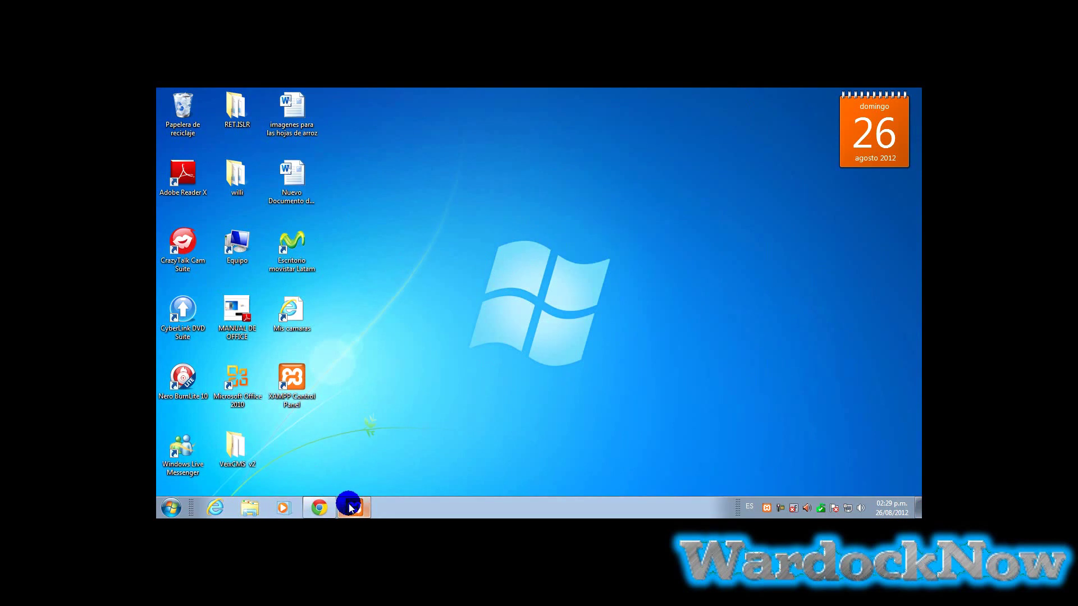
- Switch to Chrome, close the Ciudad Habbo chat tab and load localhost in a new tab
click(318, 509)
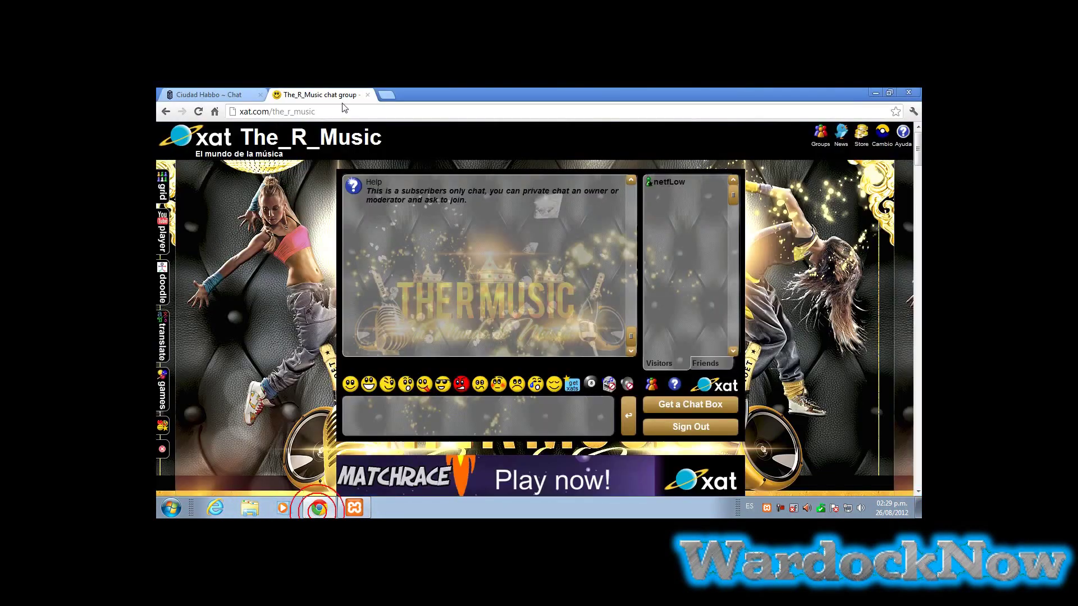
click(260, 94)
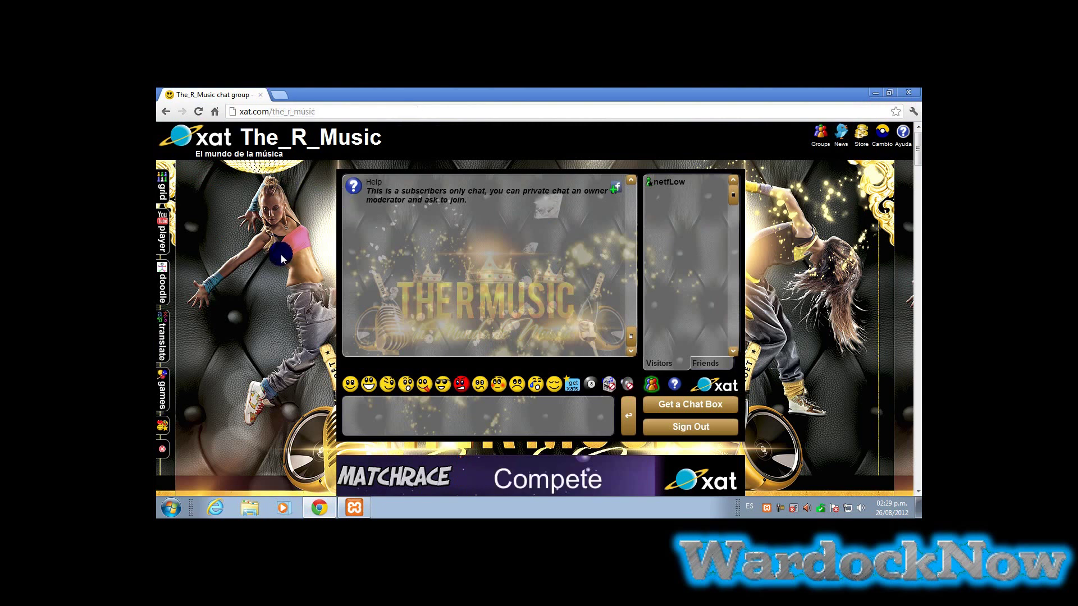
click(278, 94)
click(281, 112)
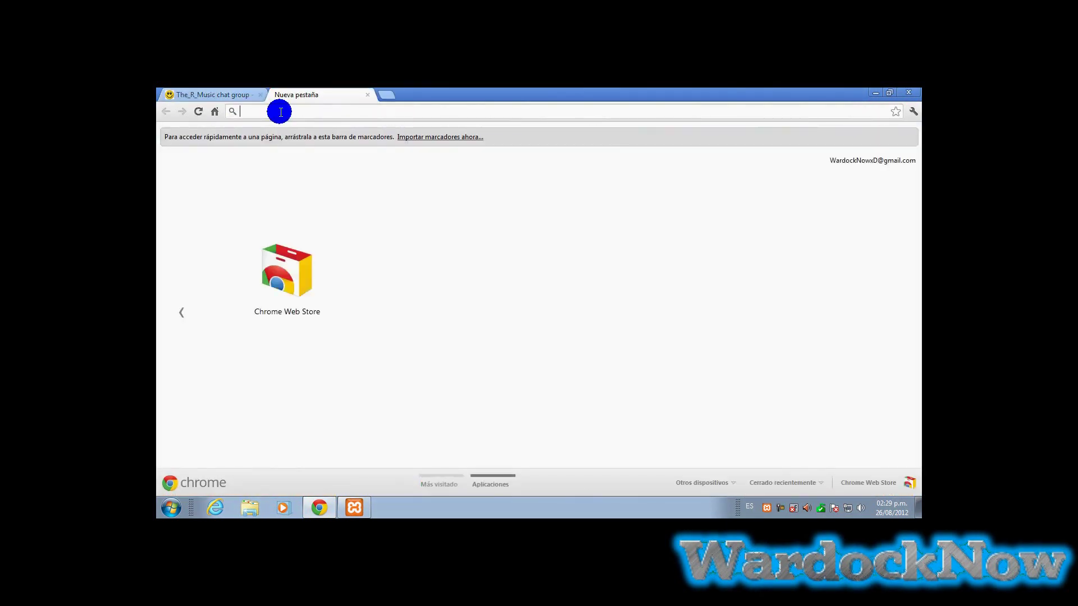
text(x)
key(BackSpace)
key(BackSpace)
text(localhos)
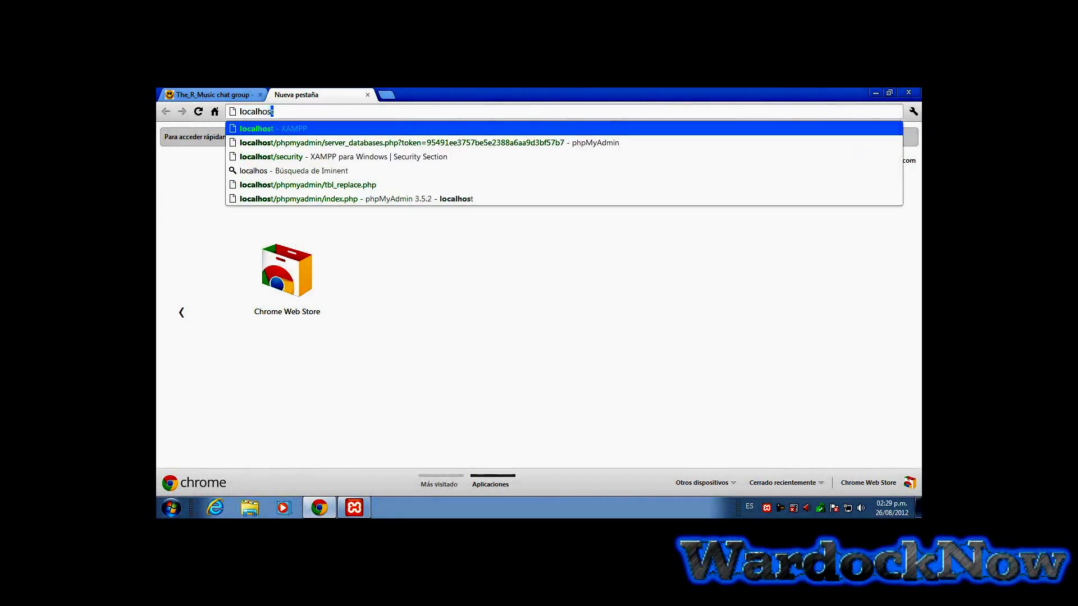
text(t)
key(Return)
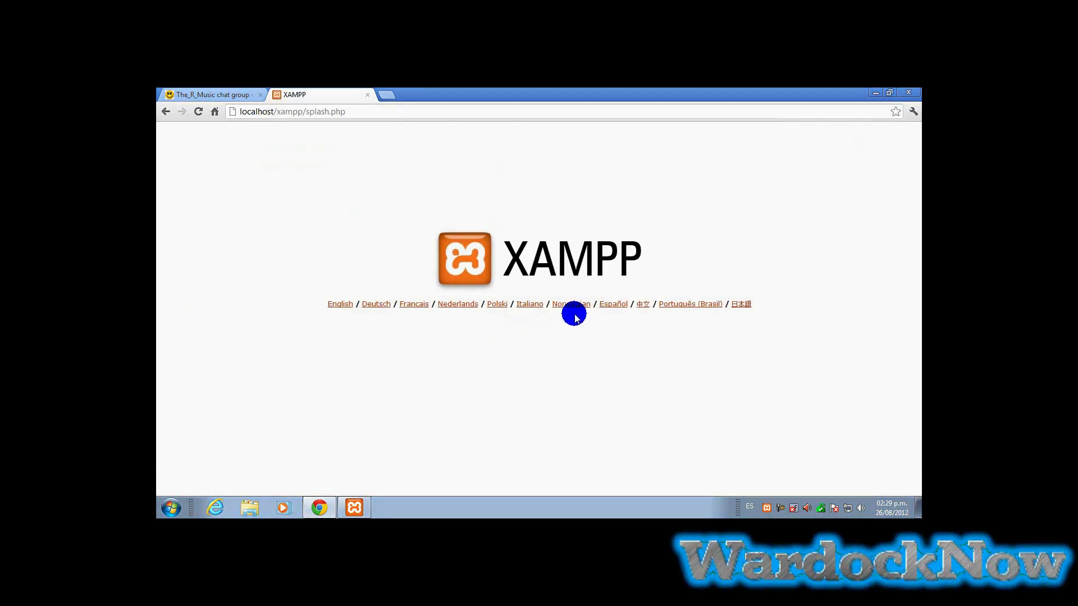
- Choose Español for the XAMPP page and open the xamppsecurity.php console from its security check
click(605, 306)
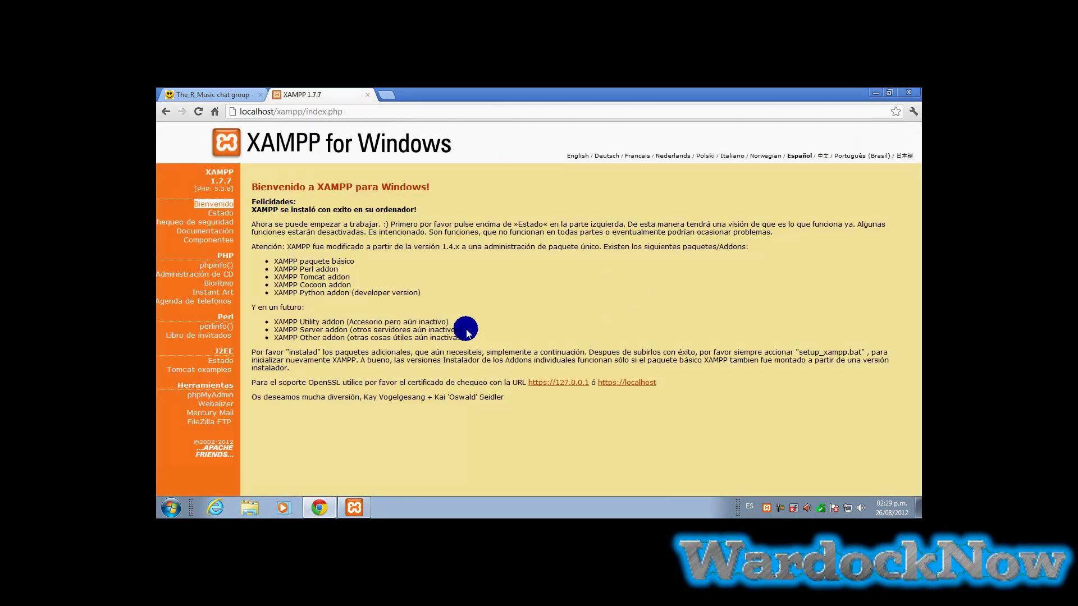
click(199, 222)
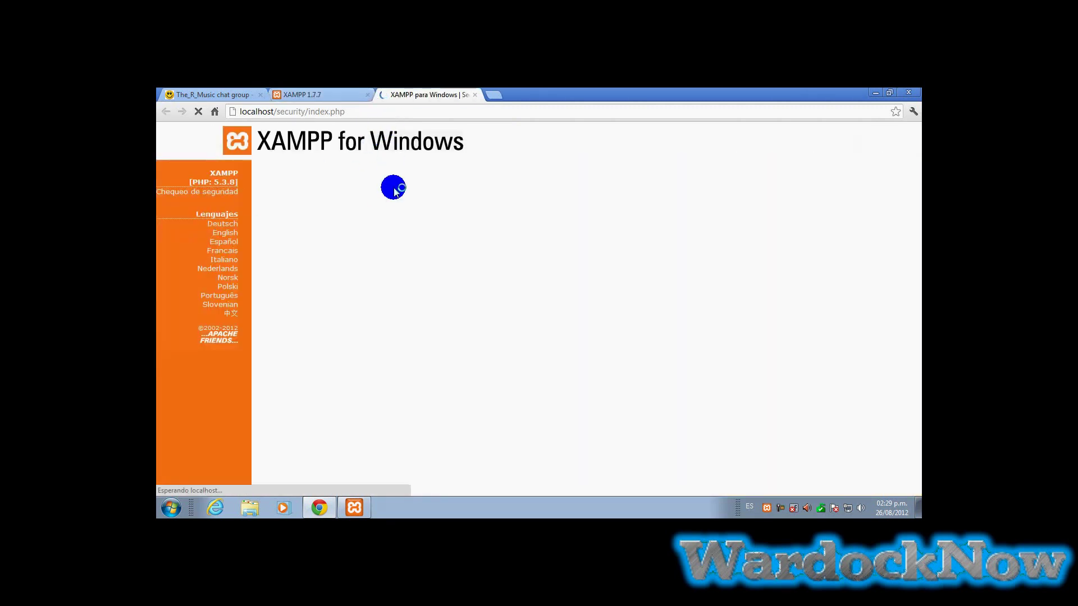
scroll(434, 402, down, 1)
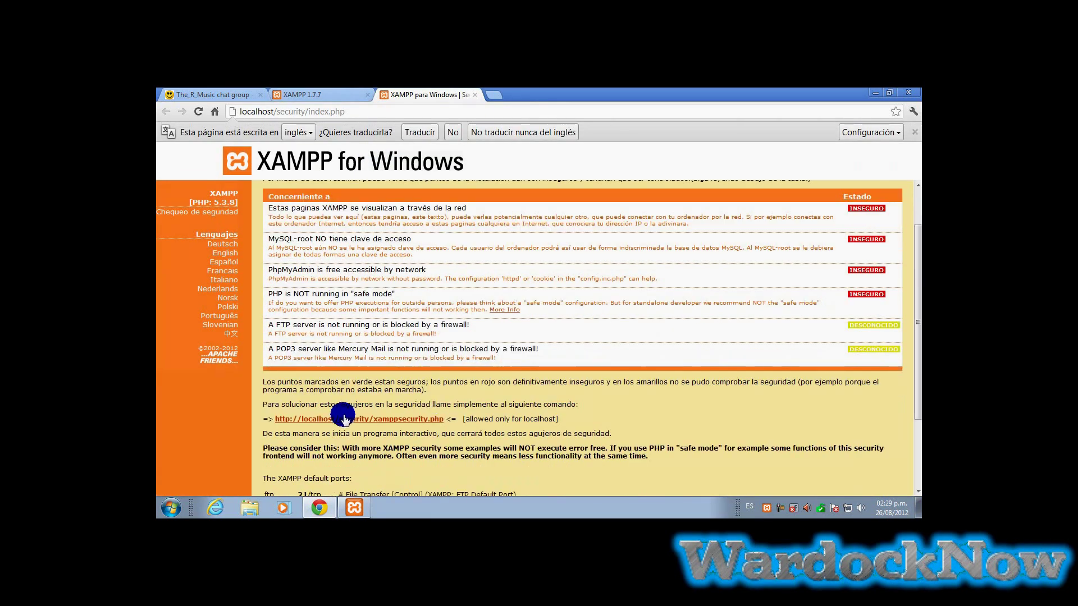
click(327, 418)
- Enter and repeat a new MySQL root password in the security console and apply the password change
click(399, 286)
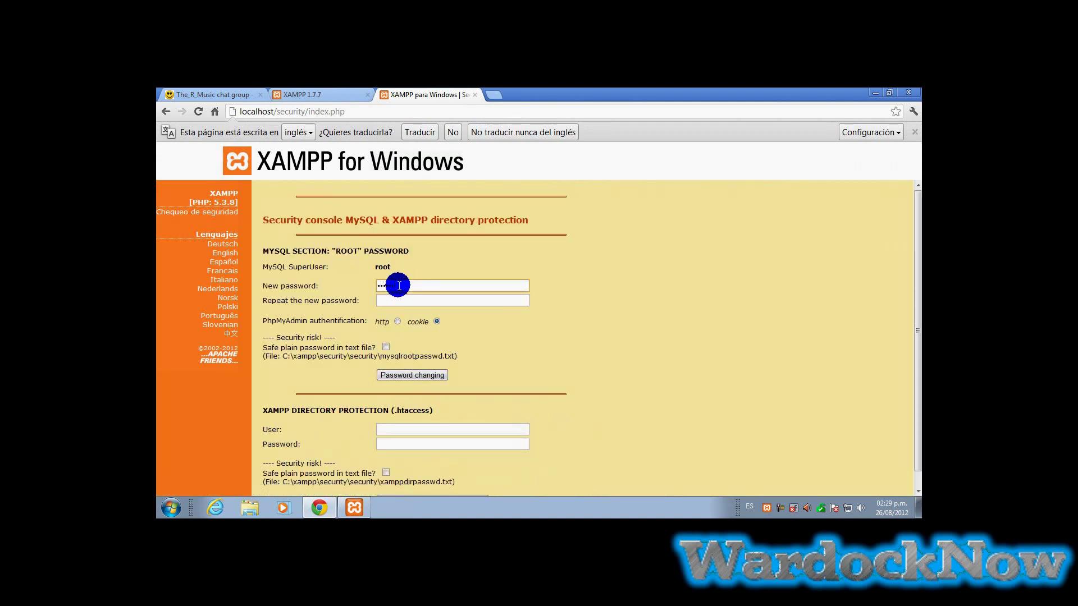
click(397, 302)
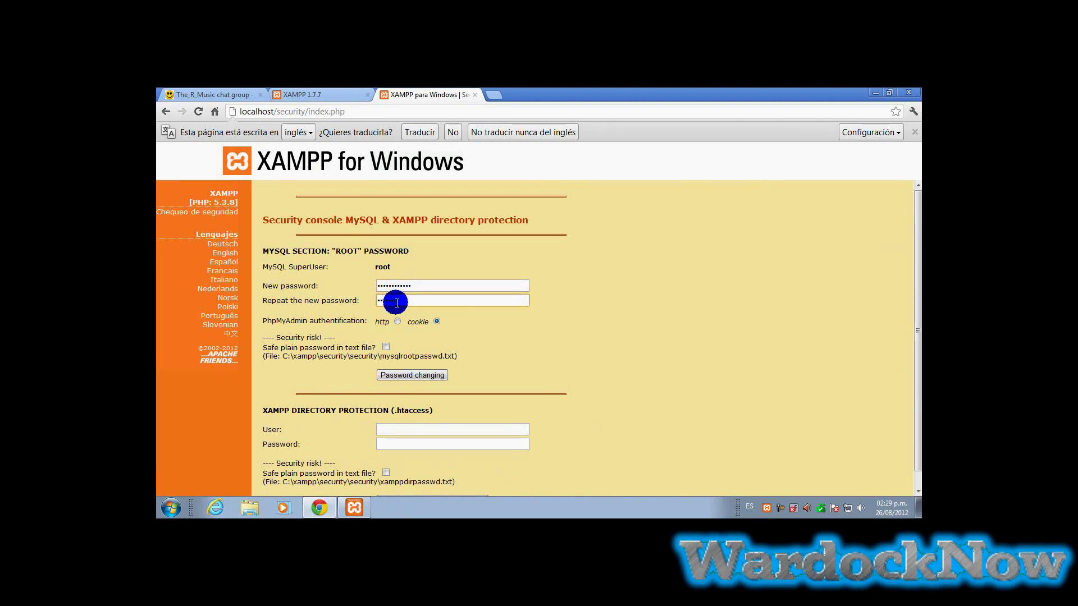
click(411, 375)
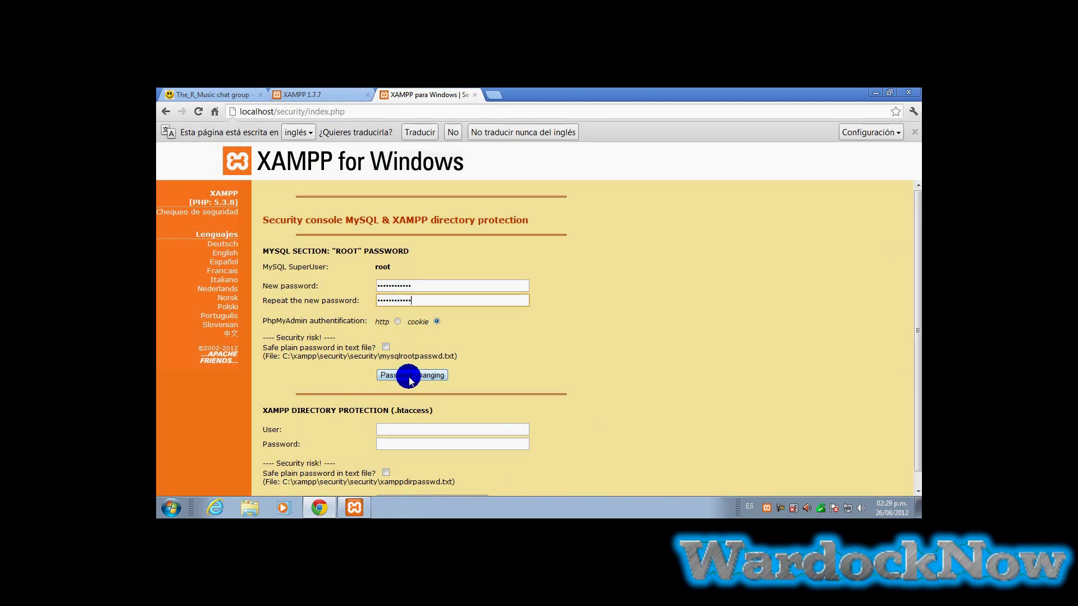
- Protect the XAMPP directory with user root and a password, saving the plain password in a text file
scroll(438, 408, down, 1)
click(420, 405)
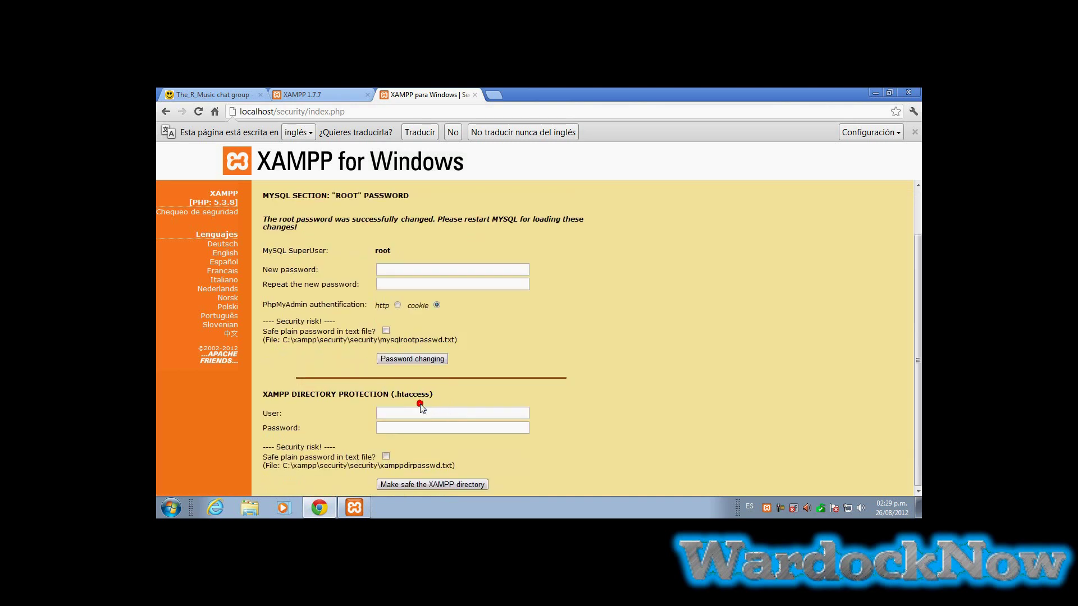
scroll(423, 411, down, 1)
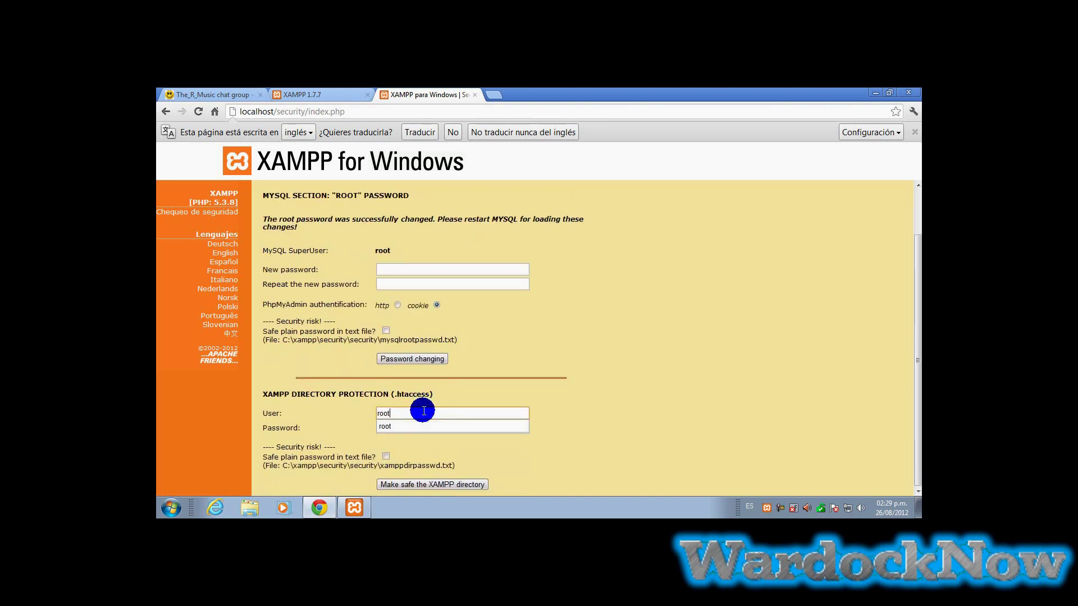
click(395, 428)
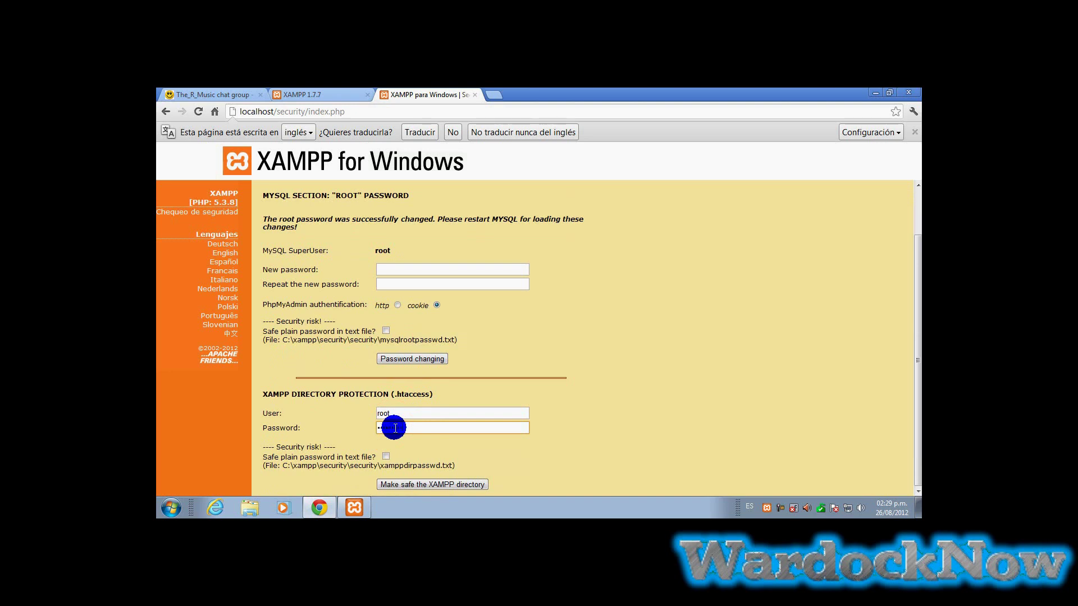
click(386, 456)
click(403, 485)
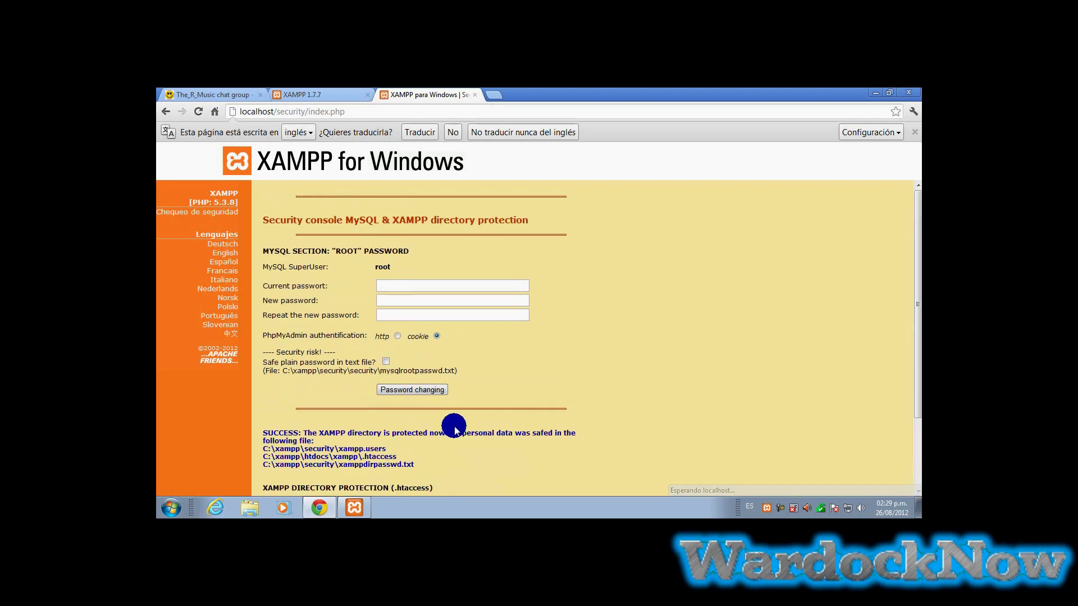
- Close the security tab and log in to phpMyAdmin as root with the MySQL password
click(475, 95)
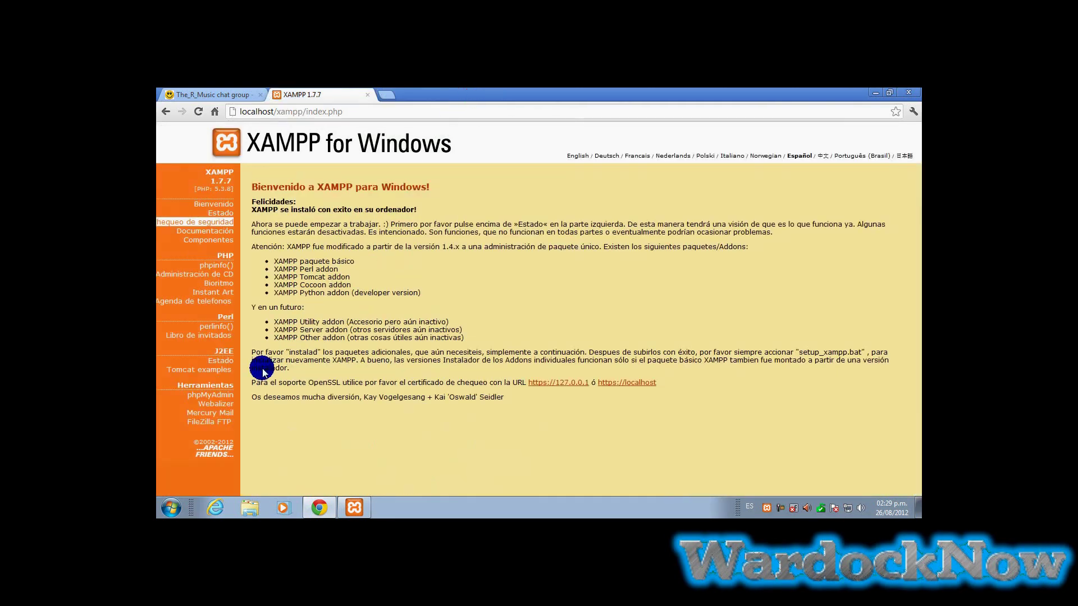
click(223, 398)
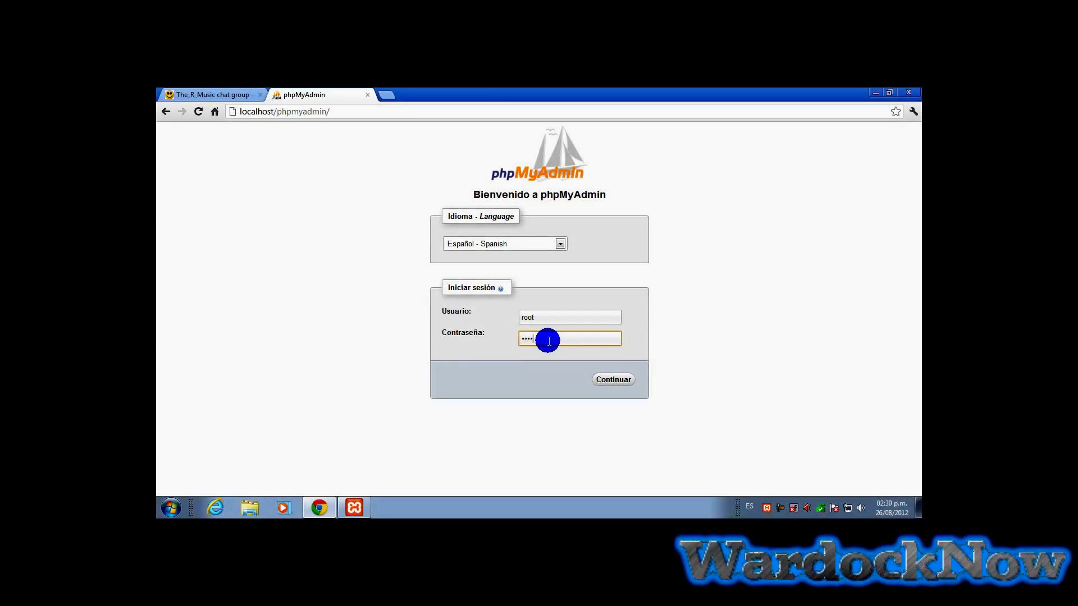
click(611, 380)
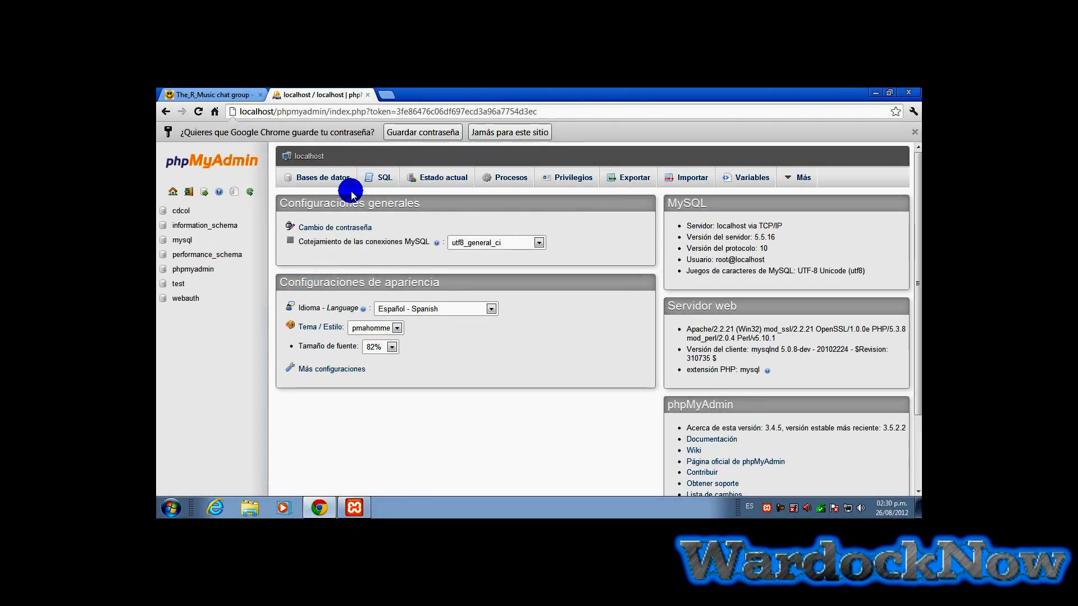
- Create a new database named holodb in phpMyAdmin
click(318, 177)
click(326, 262)
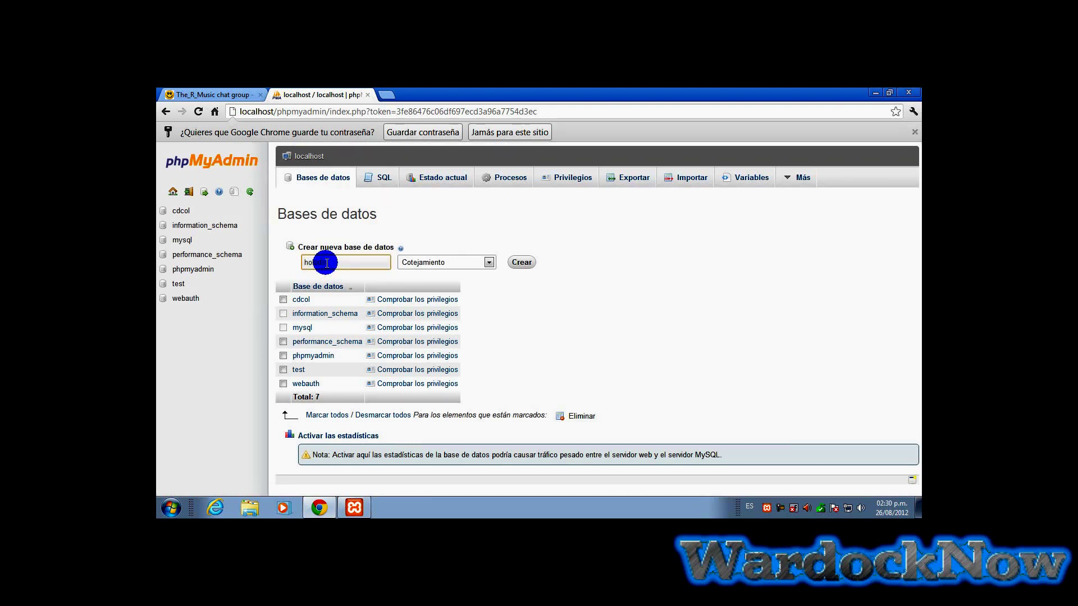
text(holodb)
click(517, 263)
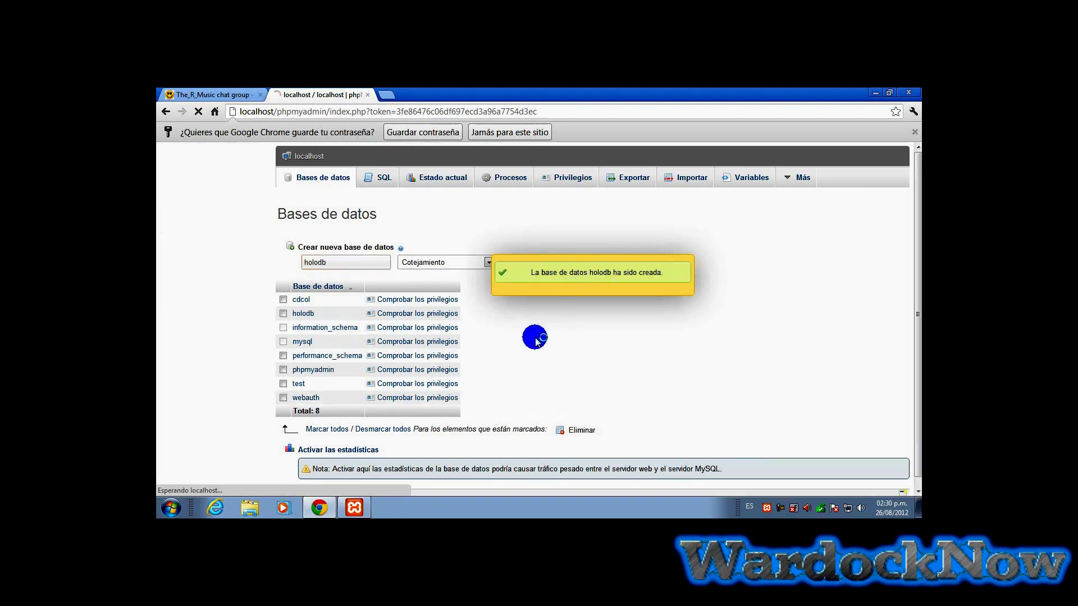
- Start an import into holodb and select the Base de Datos v2 SQL file from the desktop's VeixCMS v2\Base de Datos folder
click(175, 227)
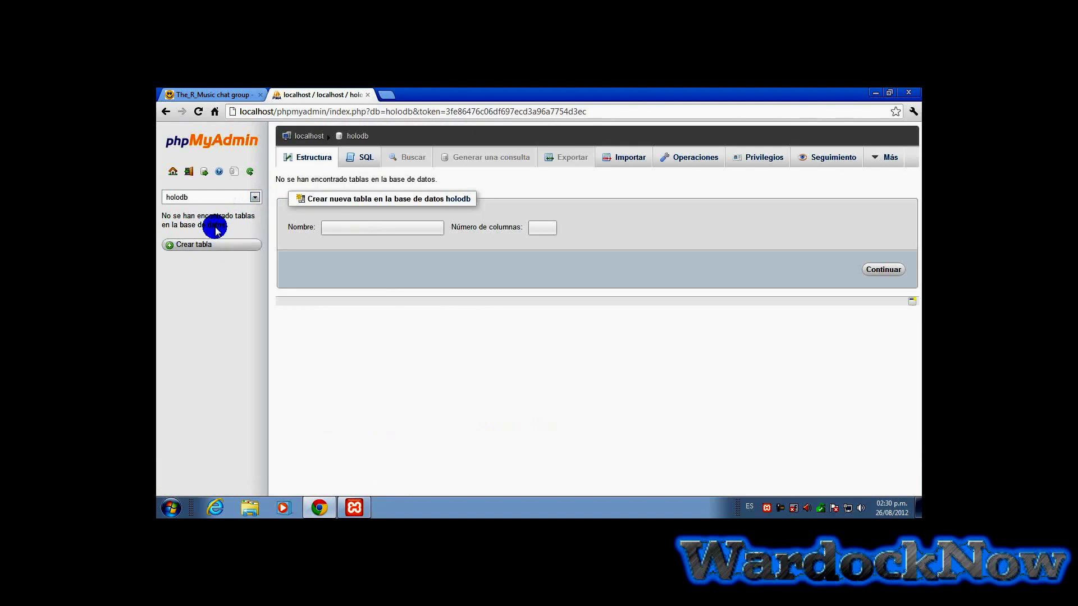
click(615, 157)
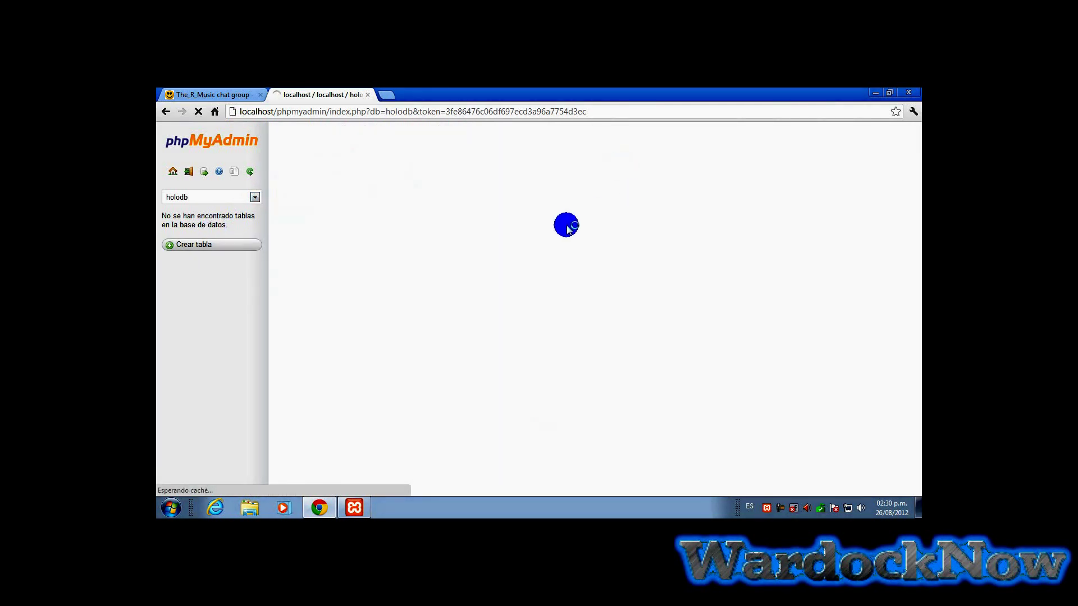
click(408, 276)
click(208, 164)
drag(532, 168, 536, 241)
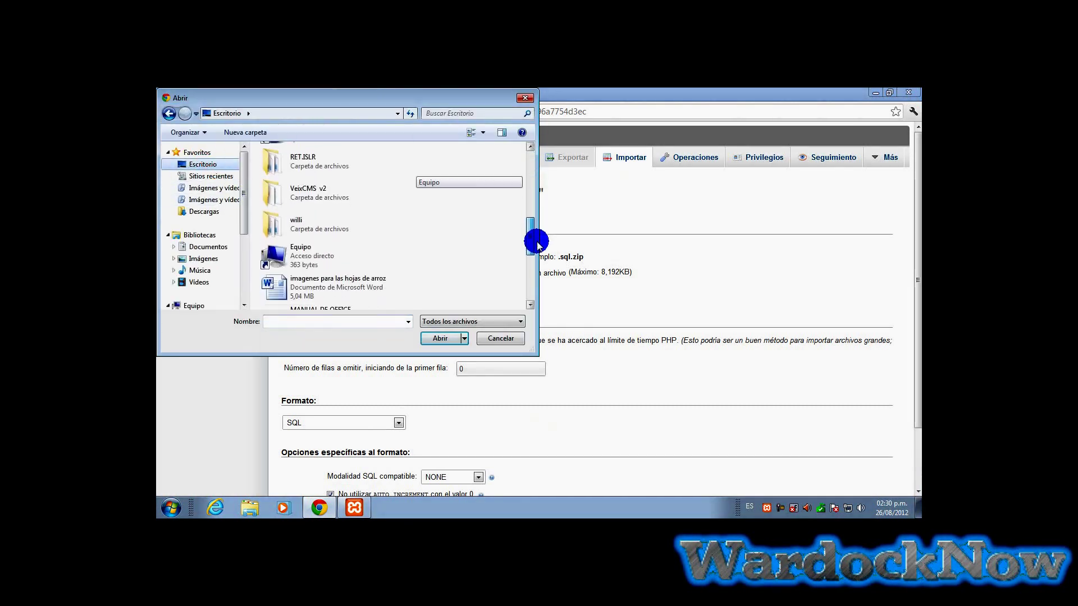
double_click(317, 192)
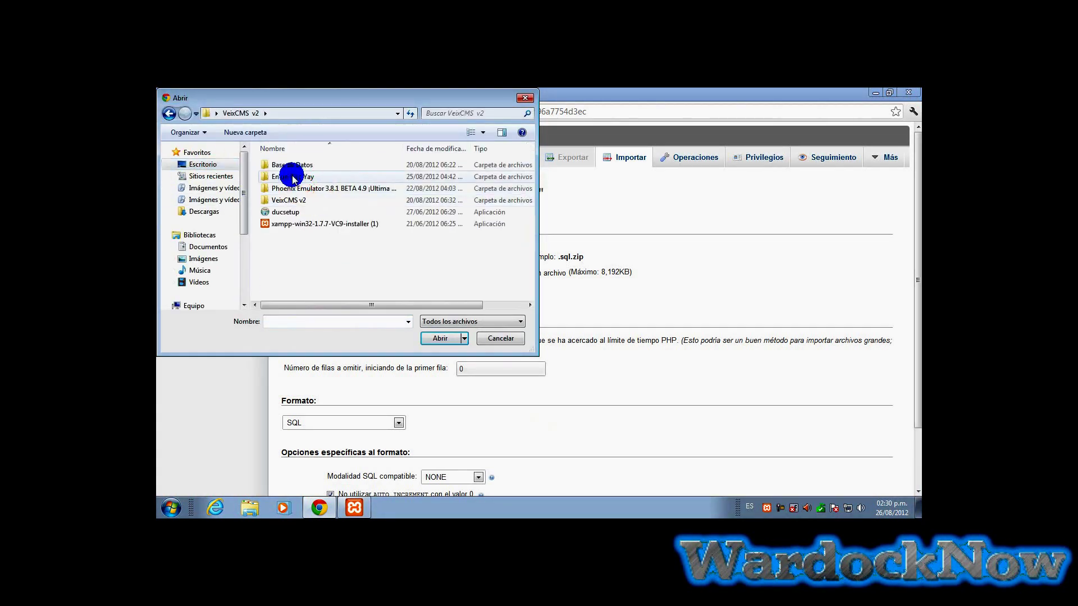
double_click(281, 164)
click(289, 166)
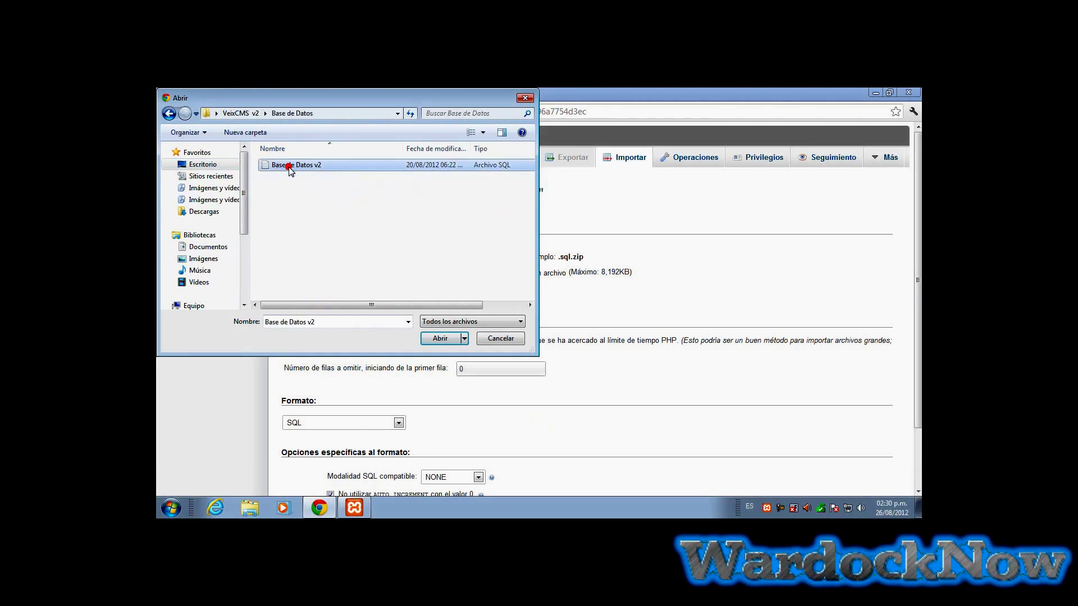